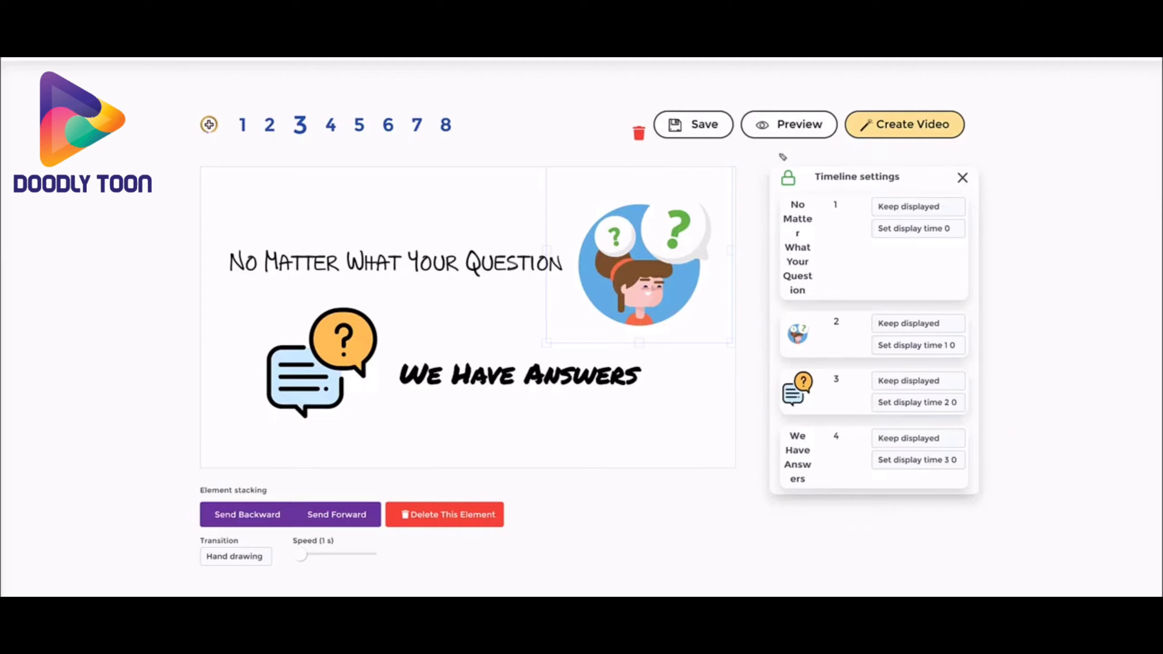
# - Unlock the timeline of slide 3 and confirm resetting its time offsets
pyautogui.moveTo(771, 175)
pyautogui.mouseDown()
pyautogui.moveTo(809, 178)
pyautogui.moveTo(775, 187)
pyautogui.moveTo(769, 176)
pyautogui.mouseUp()
pyautogui.click(788, 177)
pyautogui.moveTo(472, 315); pyautogui.dragTo(612, 303)
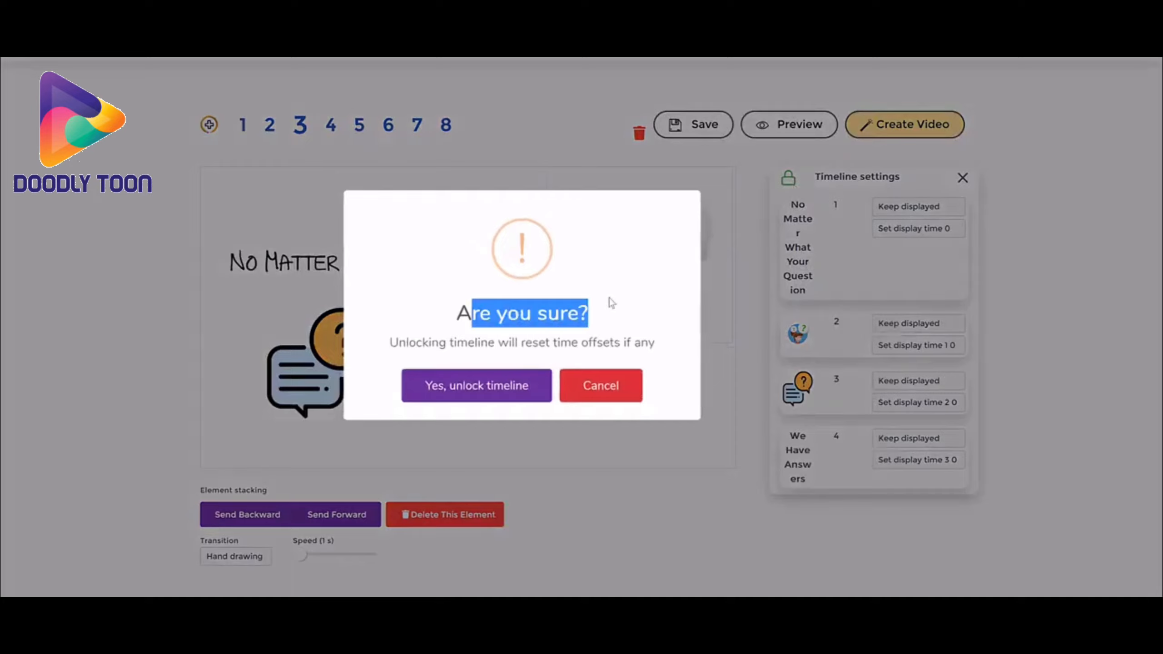
pyautogui.moveTo(480, 341); pyautogui.dragTo(633, 342)
pyautogui.click(630, 338)
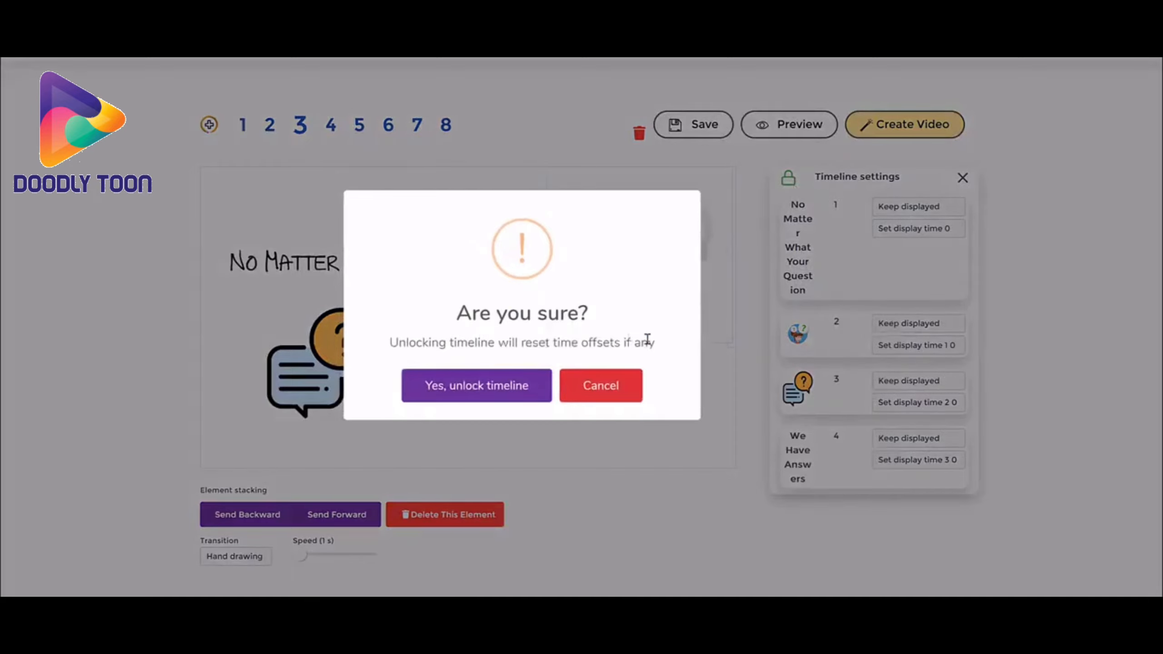
pyautogui.click(511, 393)
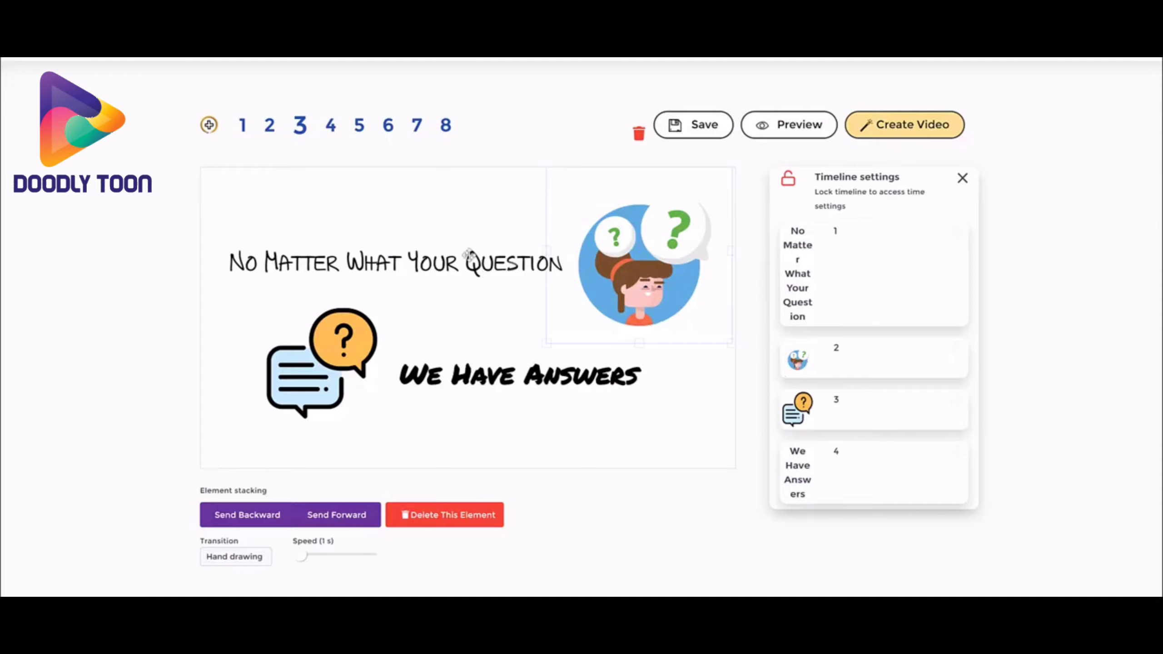
# - Move the questioning girl icon ahead of the "No Matter What Your Question" text in slide 3's timeline order
pyautogui.click(798, 246)
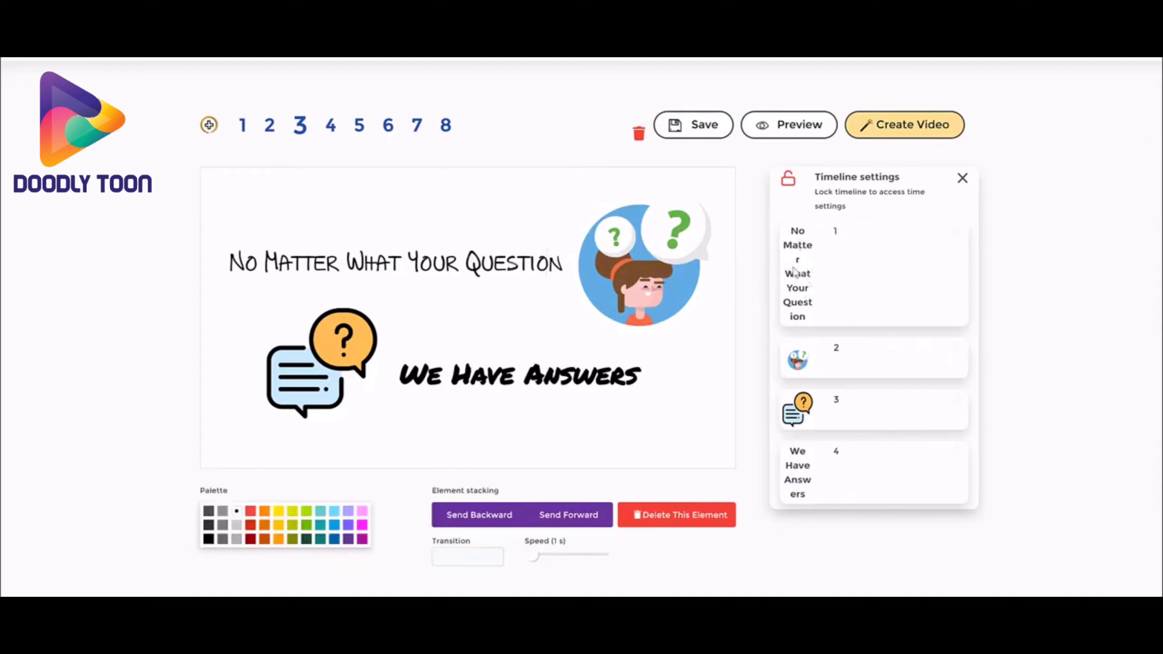
pyautogui.click(614, 258)
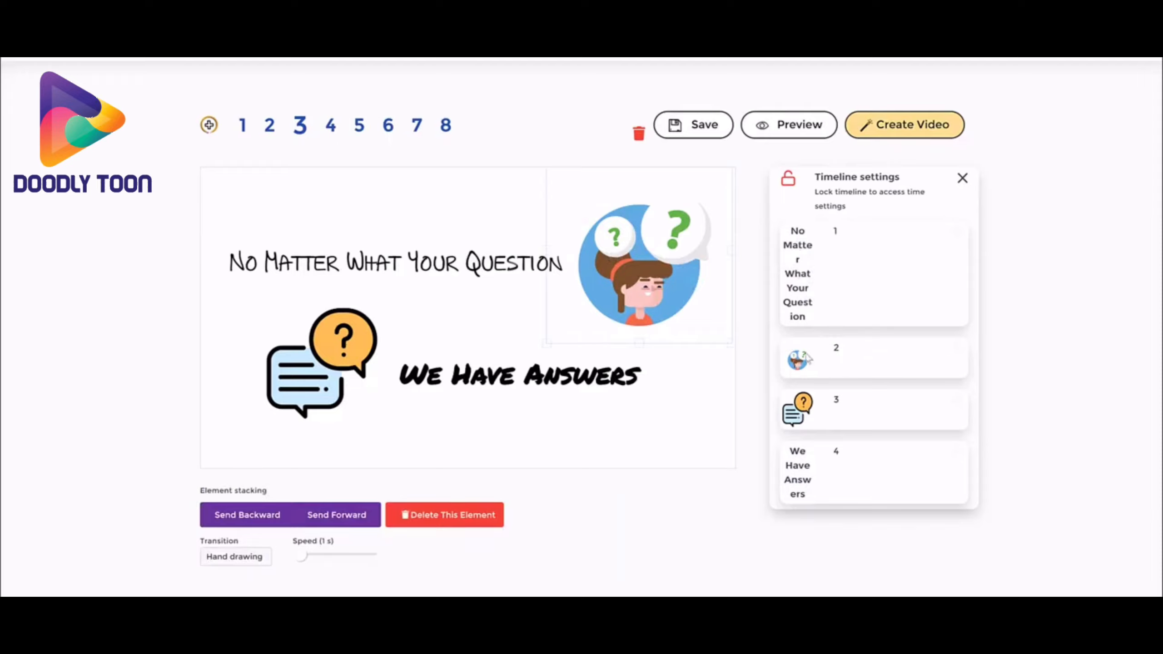
pyautogui.moveTo(804, 367); pyautogui.dragTo(825, 253)
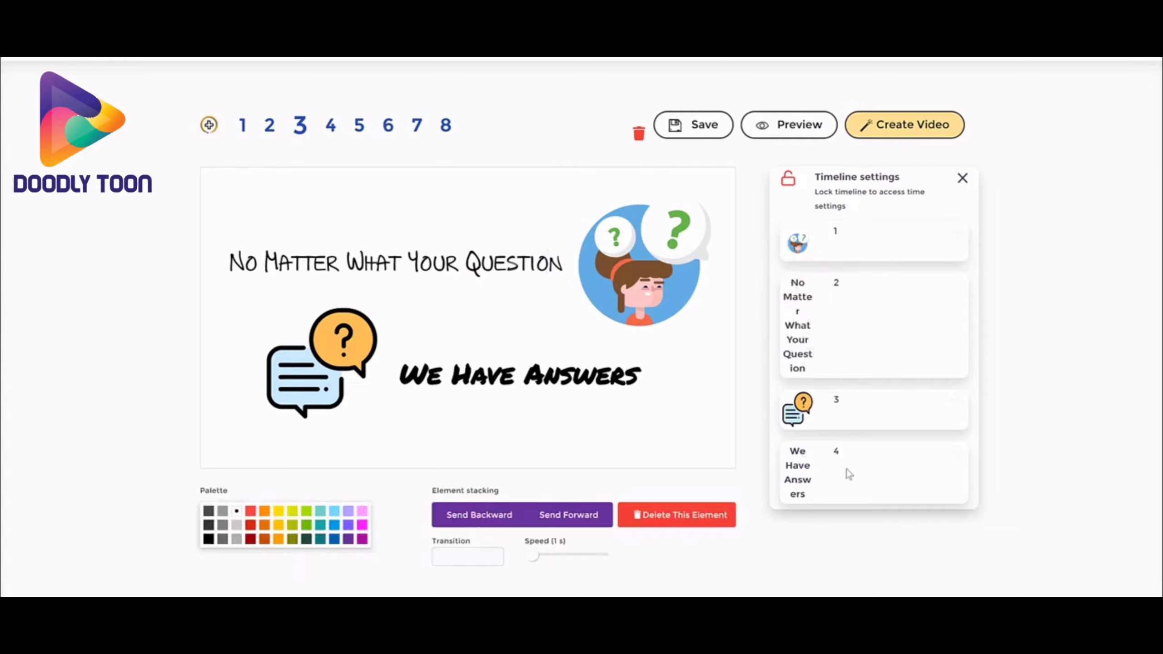
# - Move the speech bubbles icon after the "We Have Answers" text in slide 3's timeline order
pyautogui.click(486, 374)
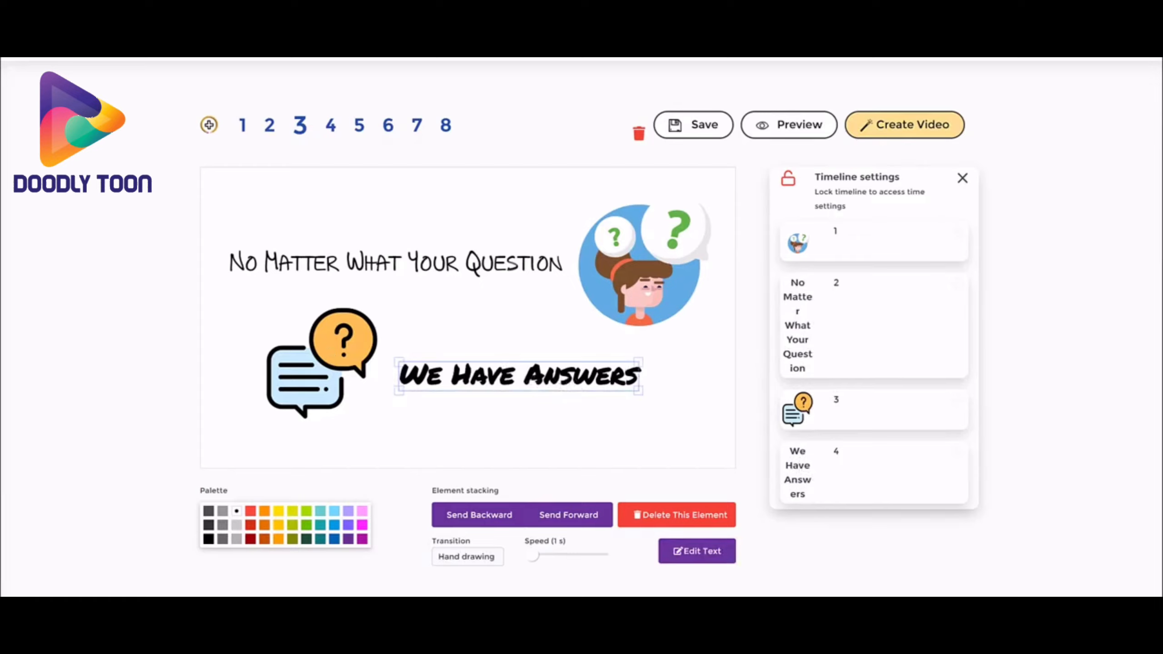
pyautogui.moveTo(262, 293)
pyautogui.mouseDown()
pyautogui.moveTo(332, 290)
pyautogui.moveTo(393, 348)
pyautogui.moveTo(371, 414)
pyautogui.moveTo(235, 434)
pyautogui.moveTo(273, 281)
pyautogui.mouseUp()
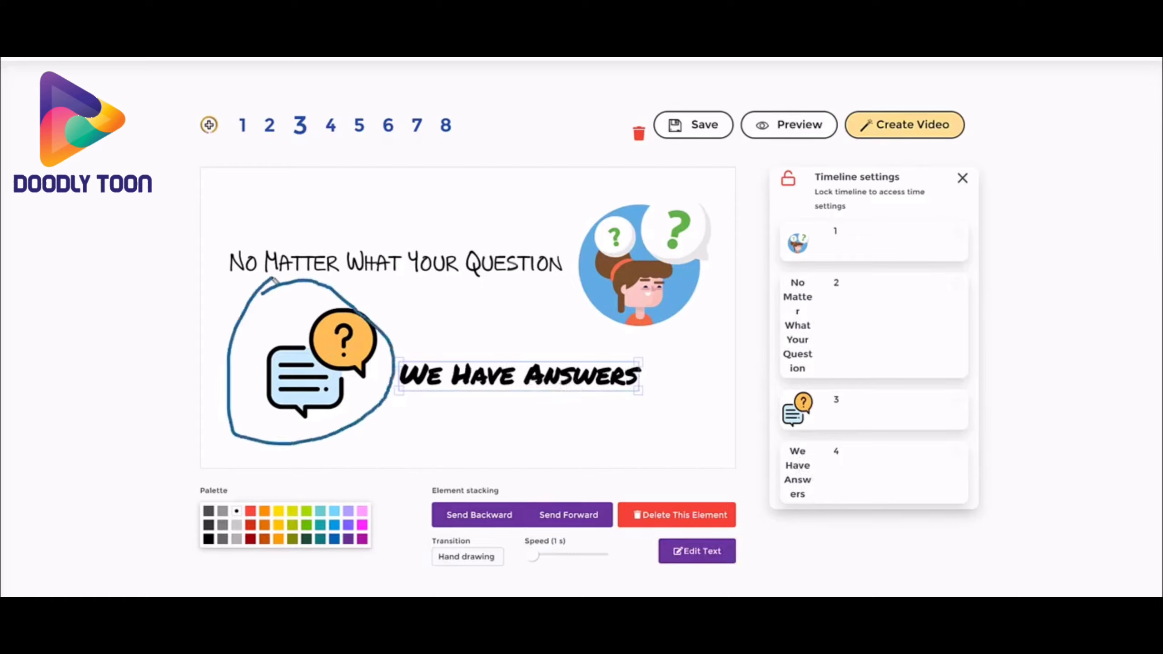
pyautogui.press('Escape')
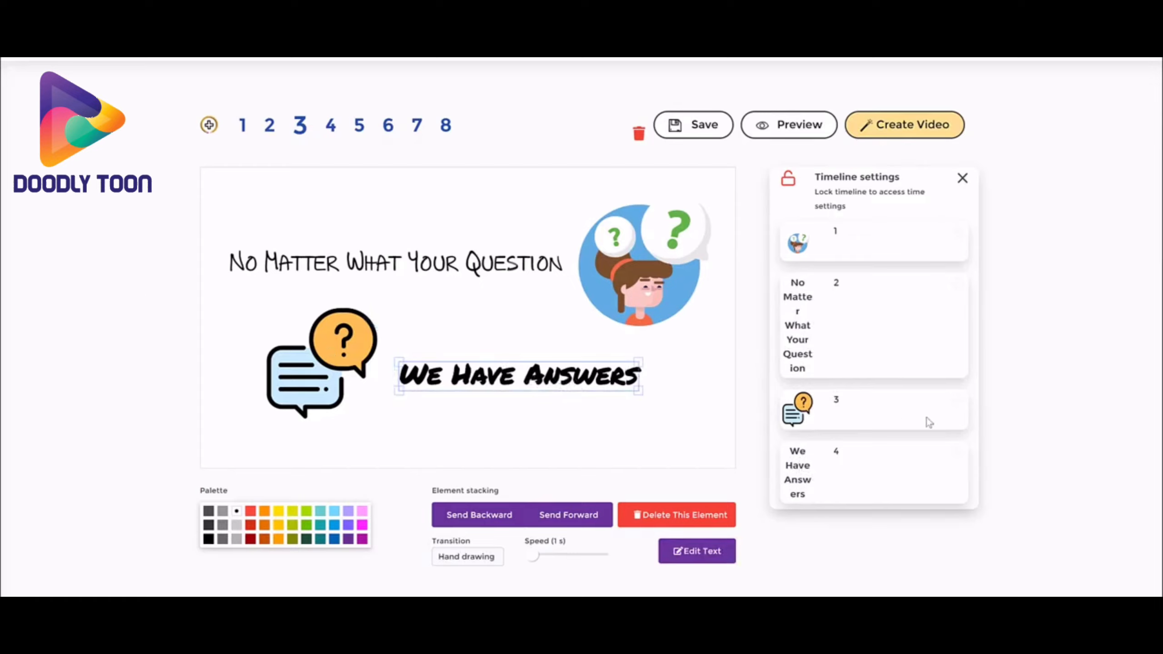
pyautogui.moveTo(804, 426); pyautogui.dragTo(824, 482)
pyautogui.scroll(-2, 871, 395)
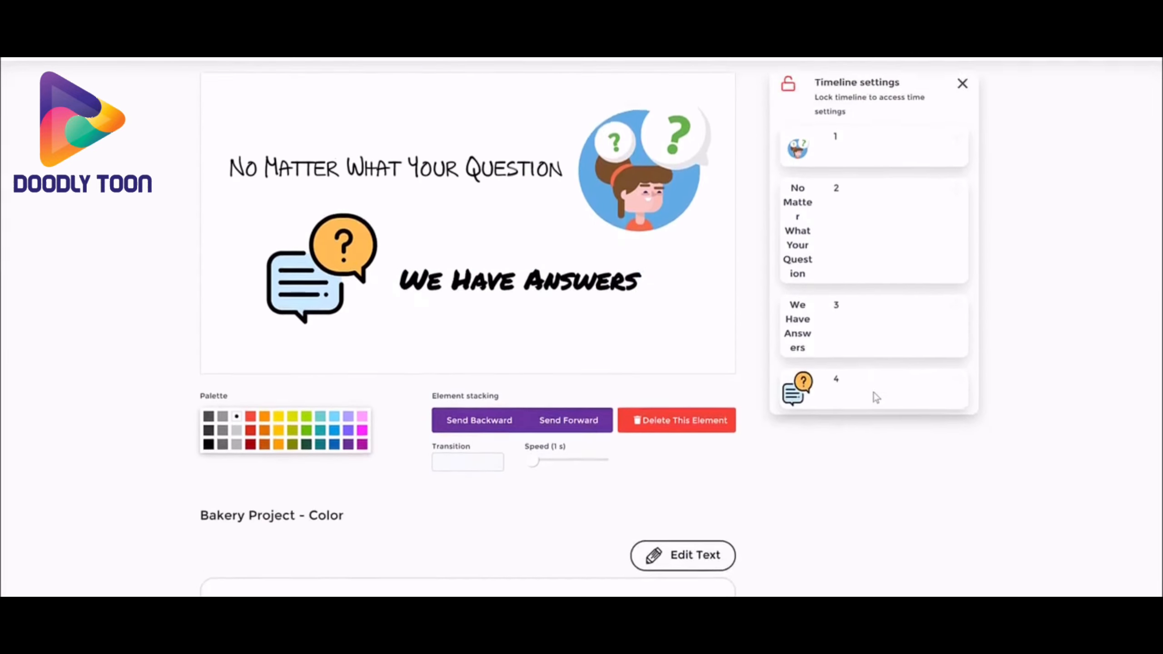
pyautogui.scroll(2, 902, 348)
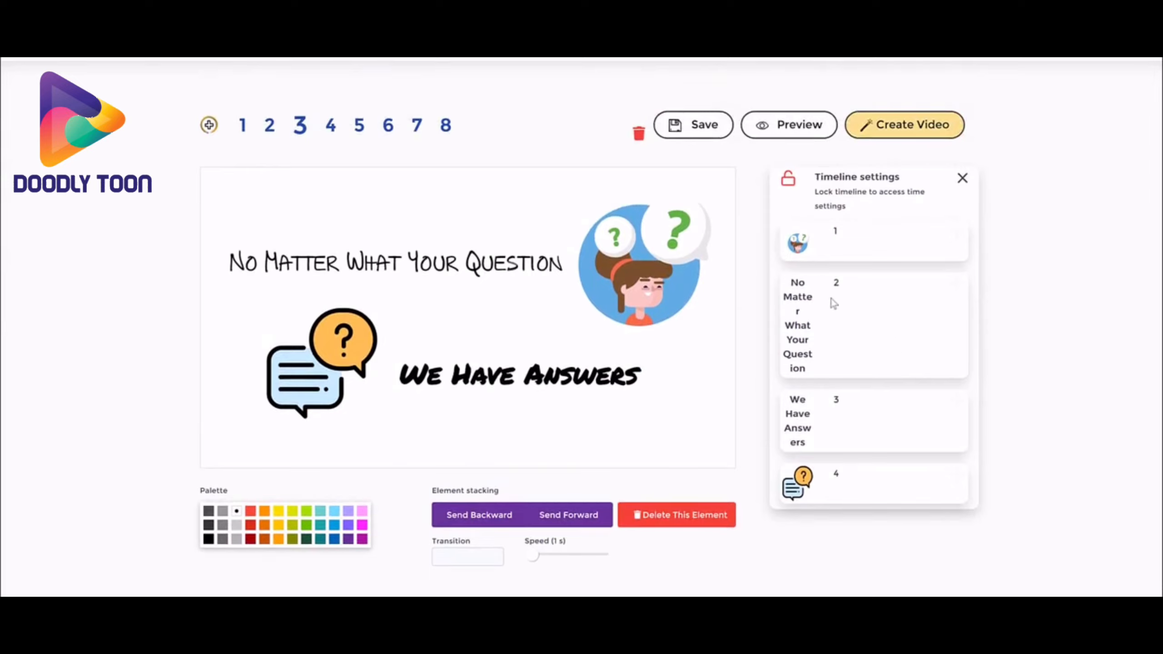
# - Preview slide 3 with its reordered elements and close the preview
pyautogui.click(798, 131)
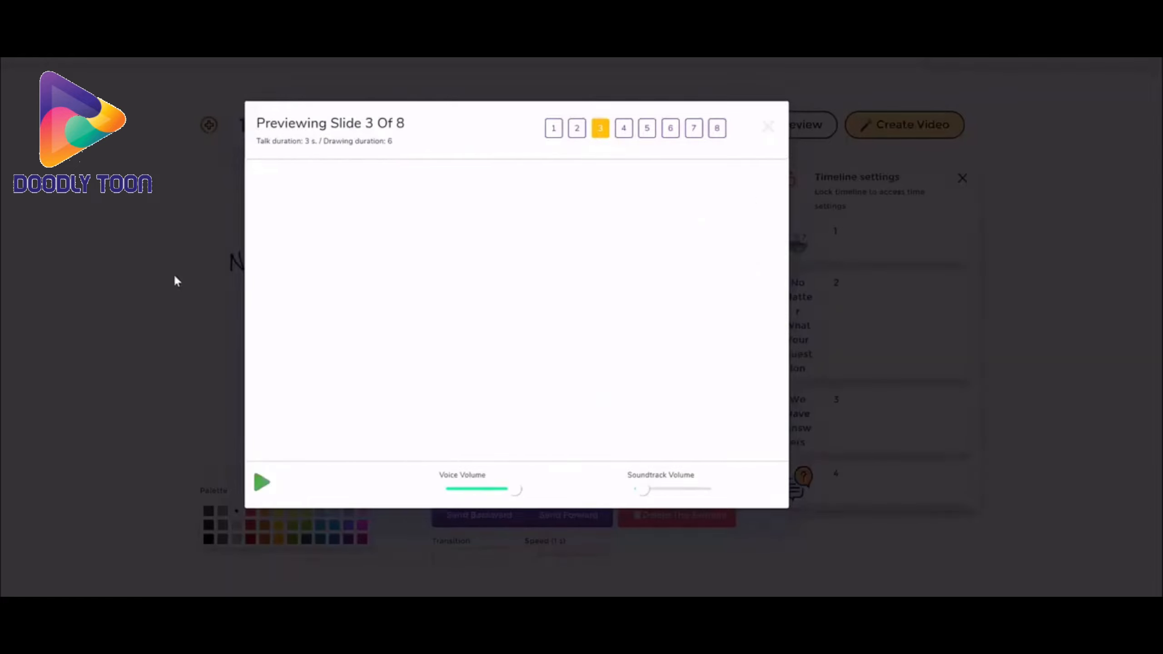
pyautogui.click(186, 282)
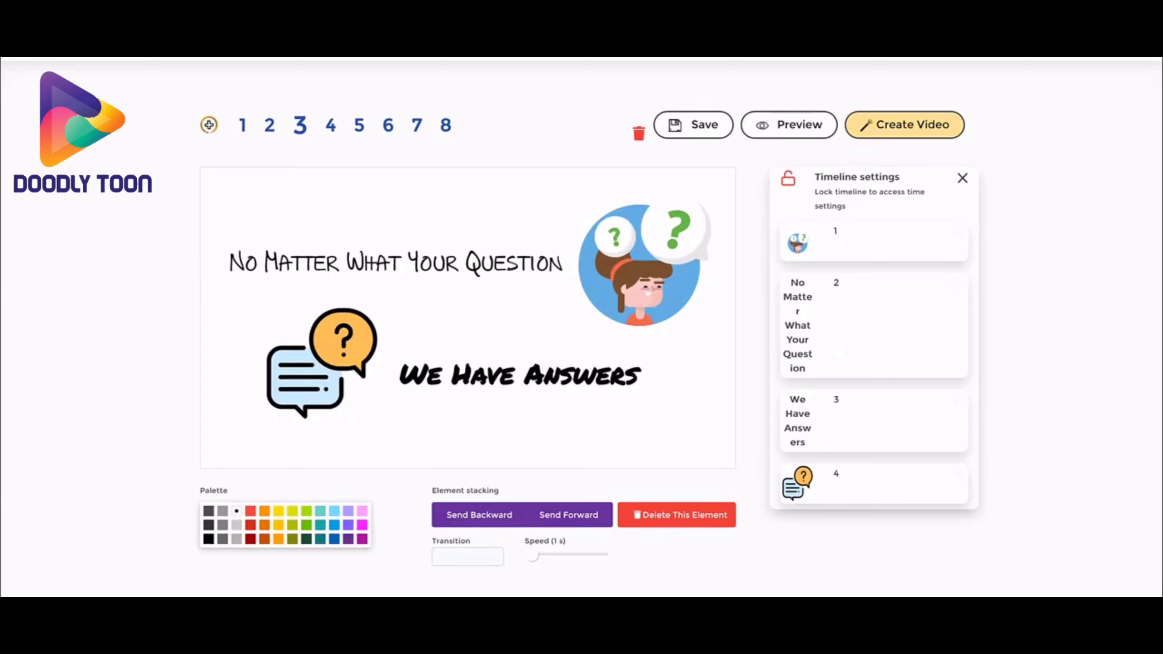
# - Open slide 4 and reposition the chef icon so it overlaps the right edge of the cupcake
pyautogui.click(330, 124)
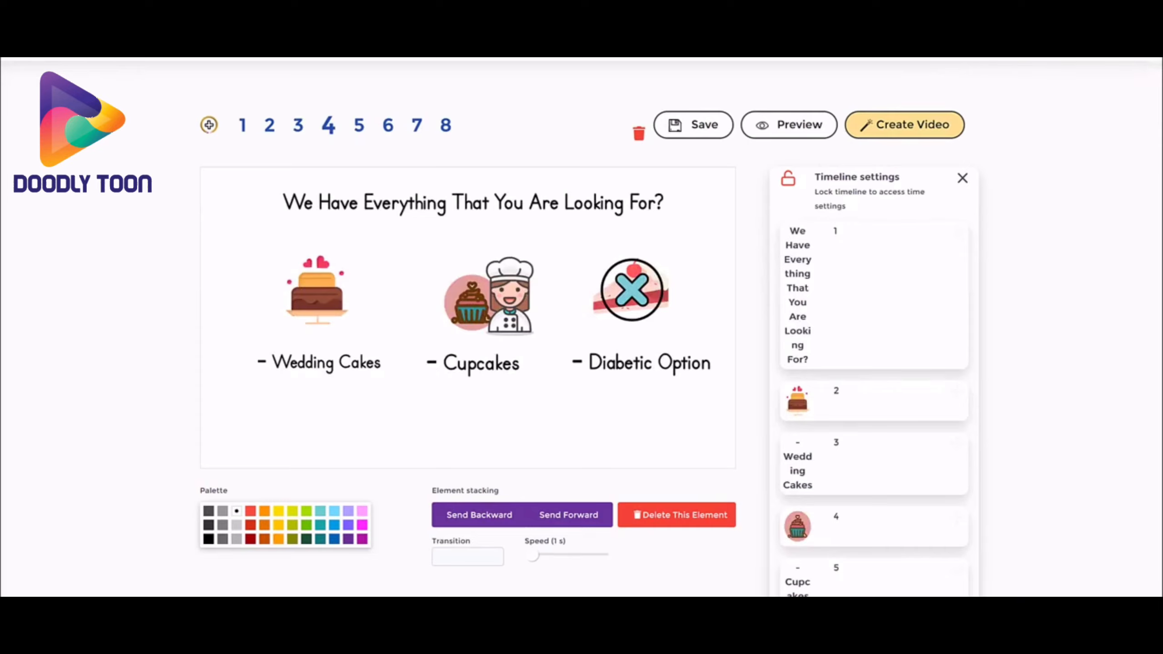
pyautogui.moveTo(438, 259)
pyautogui.mouseDown()
pyautogui.moveTo(499, 241)
pyautogui.moveTo(561, 323)
pyautogui.moveTo(471, 407)
pyautogui.moveTo(390, 347)
pyautogui.mouseUp()
pyautogui.moveTo(403, 290); pyautogui.dragTo(452, 250)
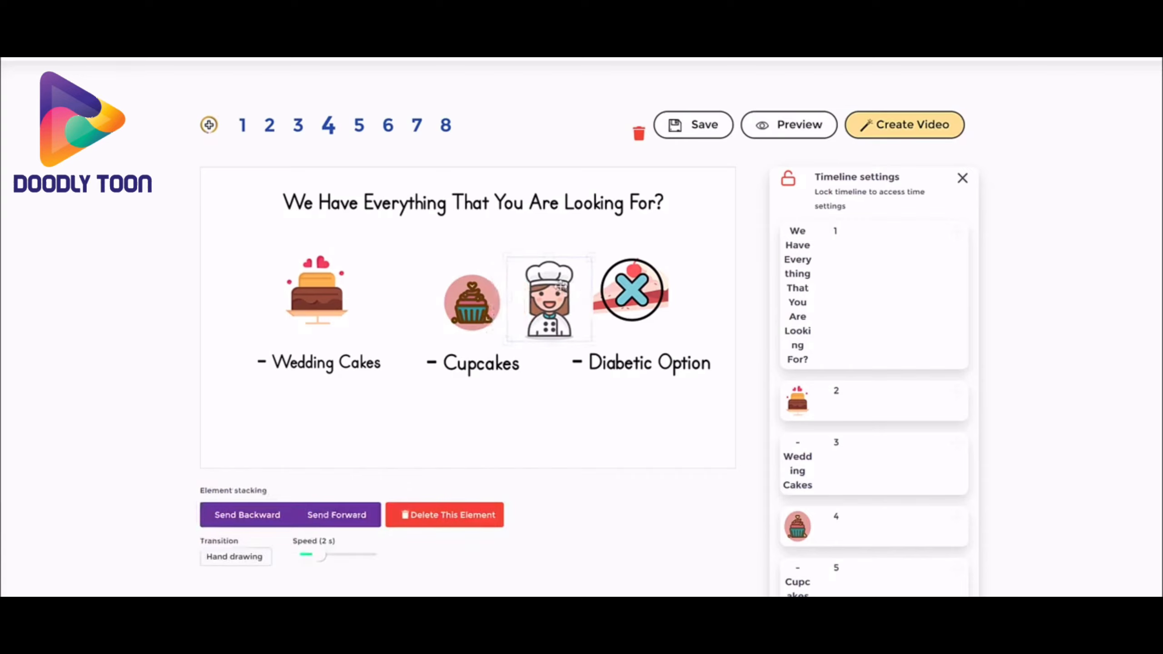
pyautogui.moveTo(520, 282)
pyautogui.mouseDown()
pyautogui.moveTo(555, 291)
pyautogui.moveTo(518, 303)
pyautogui.mouseUp()
pyautogui.click(468, 301)
pyautogui.click(460, 314)
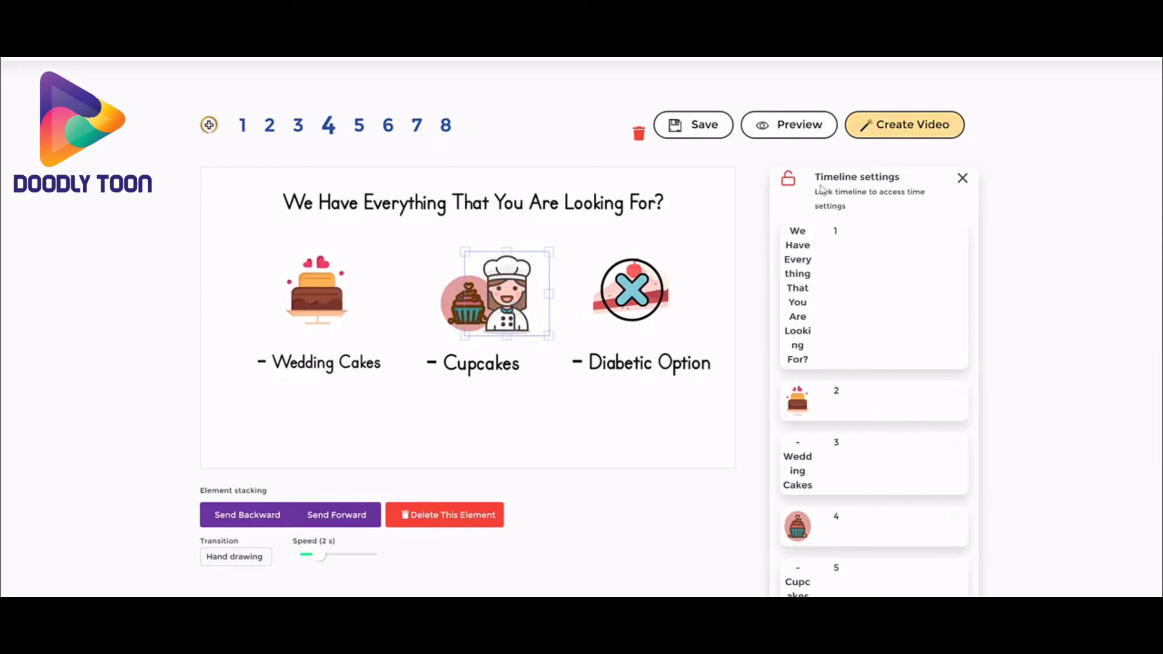
# - Browse the "bake" icons from IconFinder in the library
pyautogui.click(713, 281)
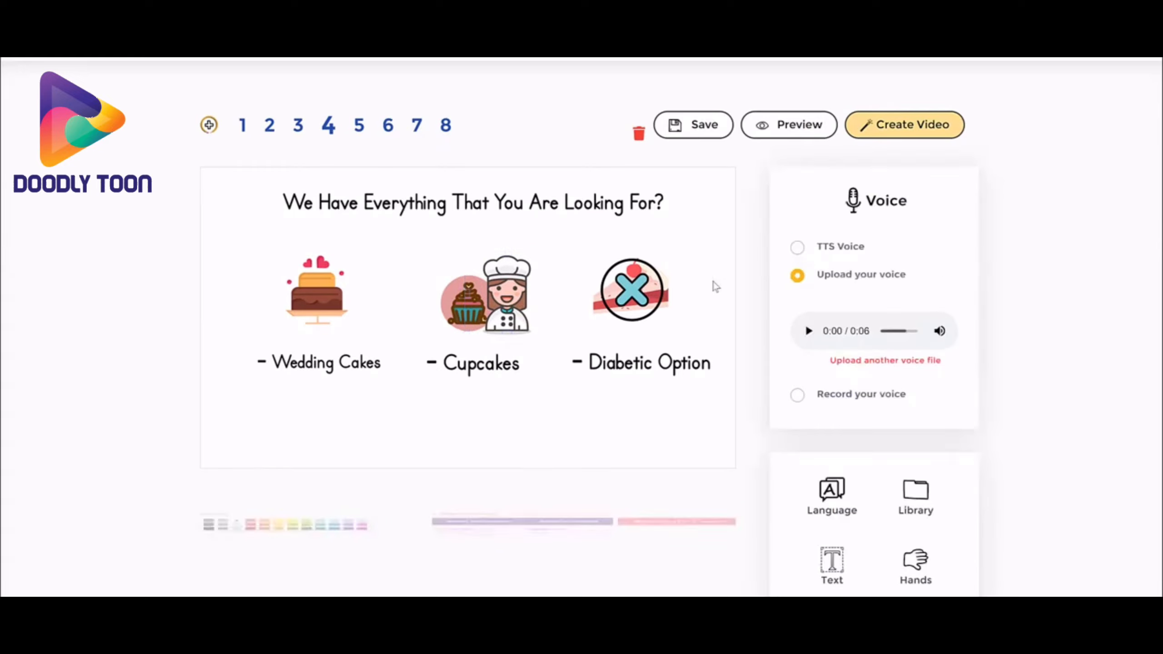
pyautogui.click(916, 503)
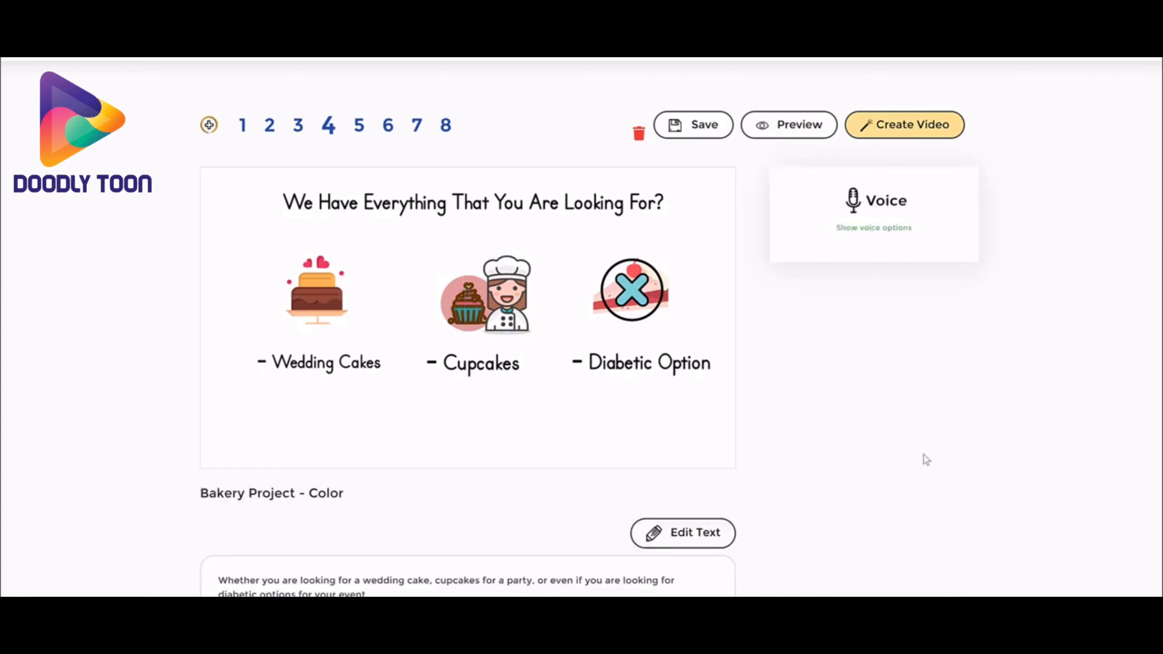
pyautogui.click(865, 334)
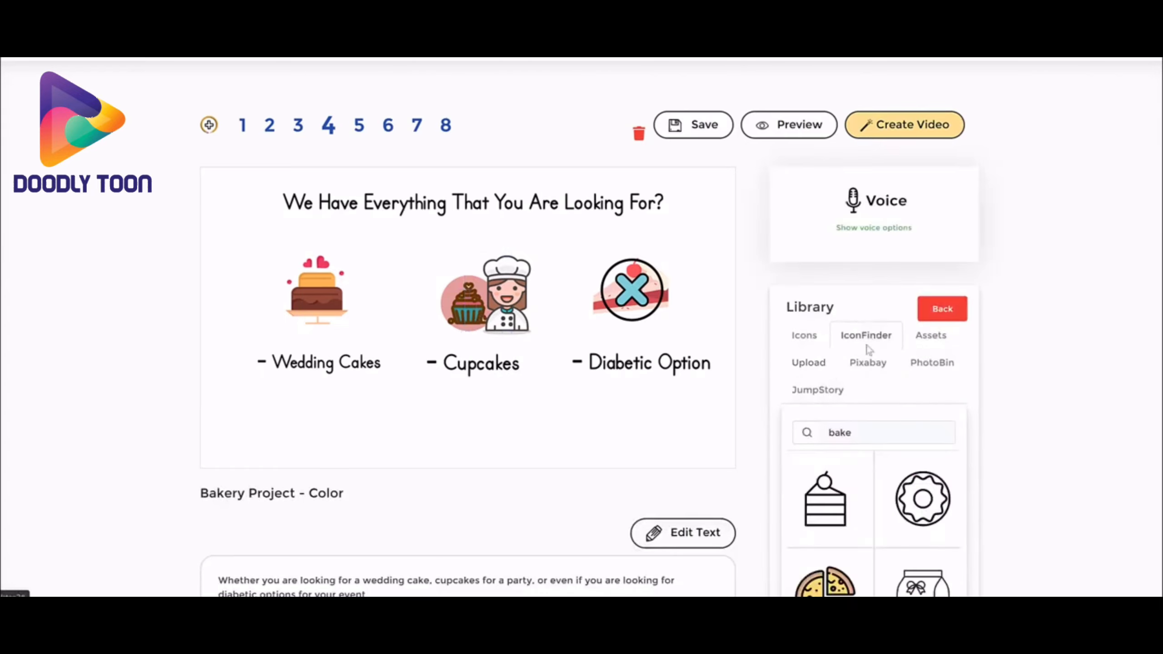
pyautogui.scroll(-5, 922, 470)
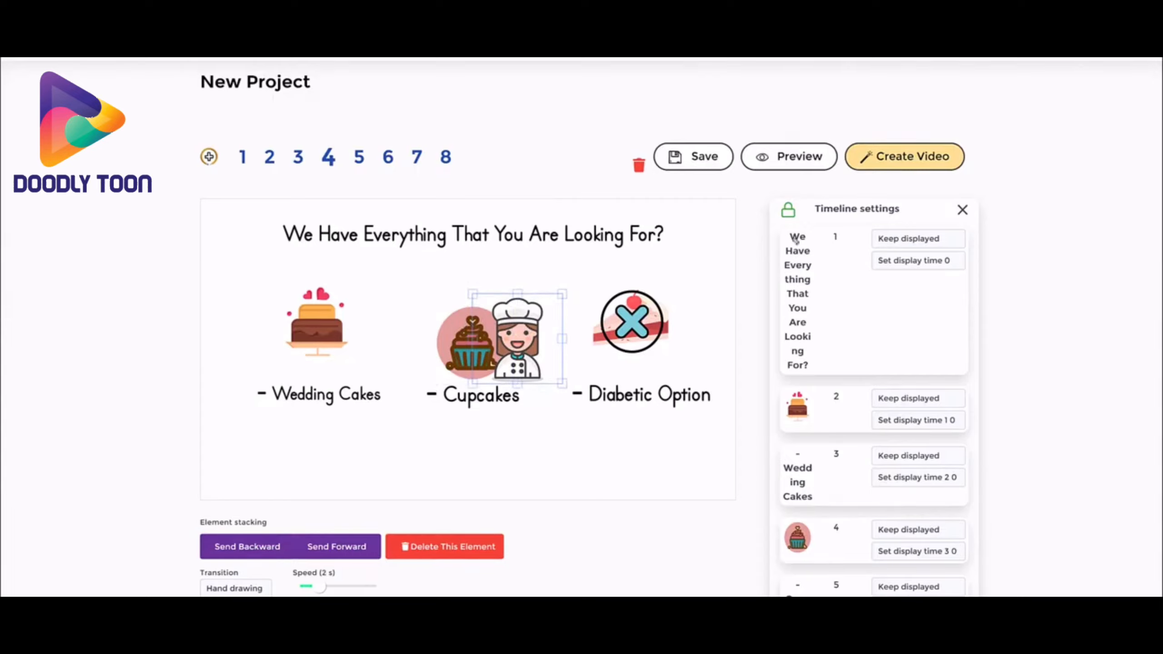
pyautogui.moveTo(758, 198)
pyautogui.mouseDown()
pyautogui.moveTo(897, 177)
pyautogui.moveTo(987, 187)
pyautogui.moveTo(1026, 495)
pyautogui.moveTo(984, 586)
pyautogui.mouseUp()
pyautogui.moveTo(756, 196); pyautogui.dragTo(754, 520)
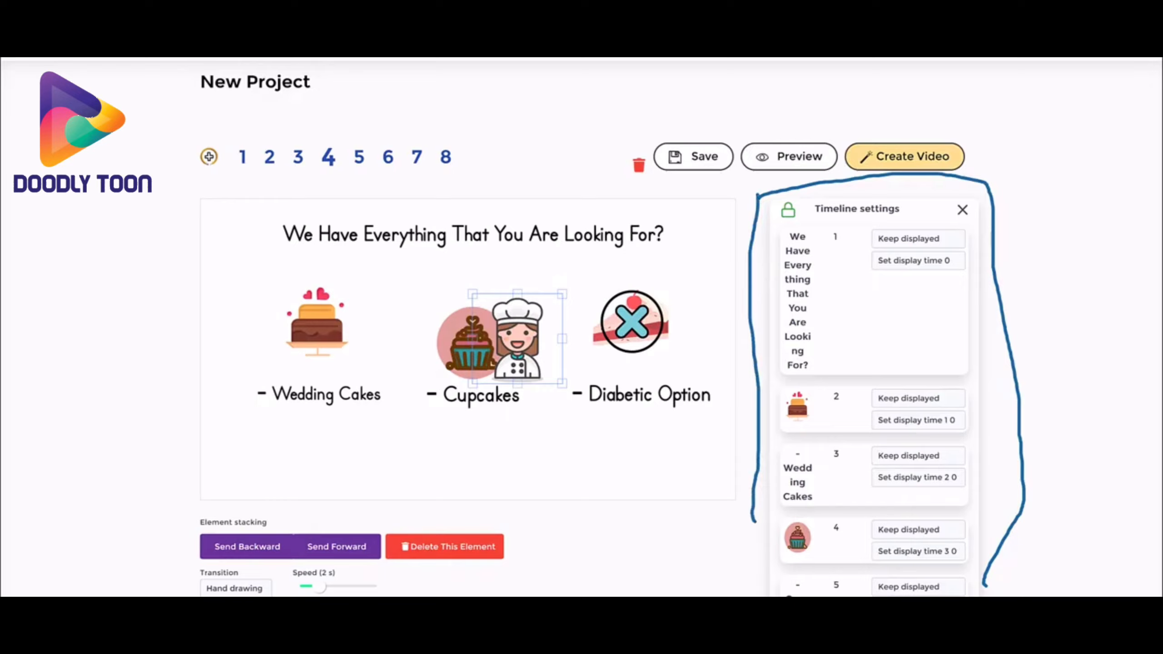
pyautogui.press('Escape')
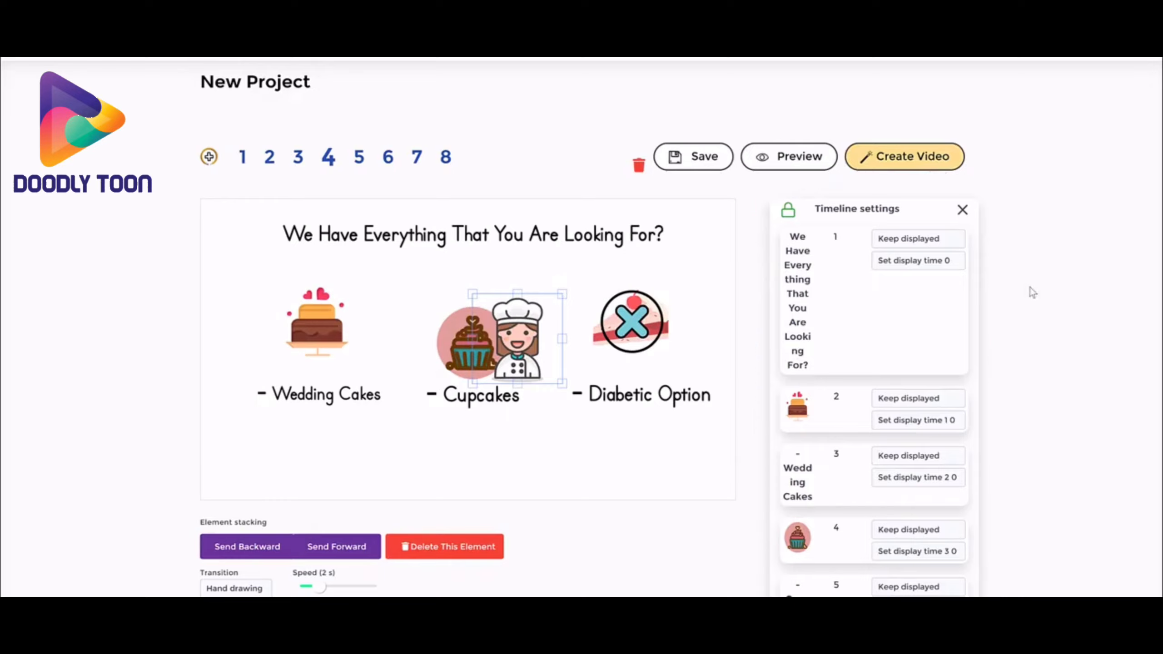
# - Unlock slide 4's timeline, review the order of all its elements, and lock the timeline again
pyautogui.click(794, 219)
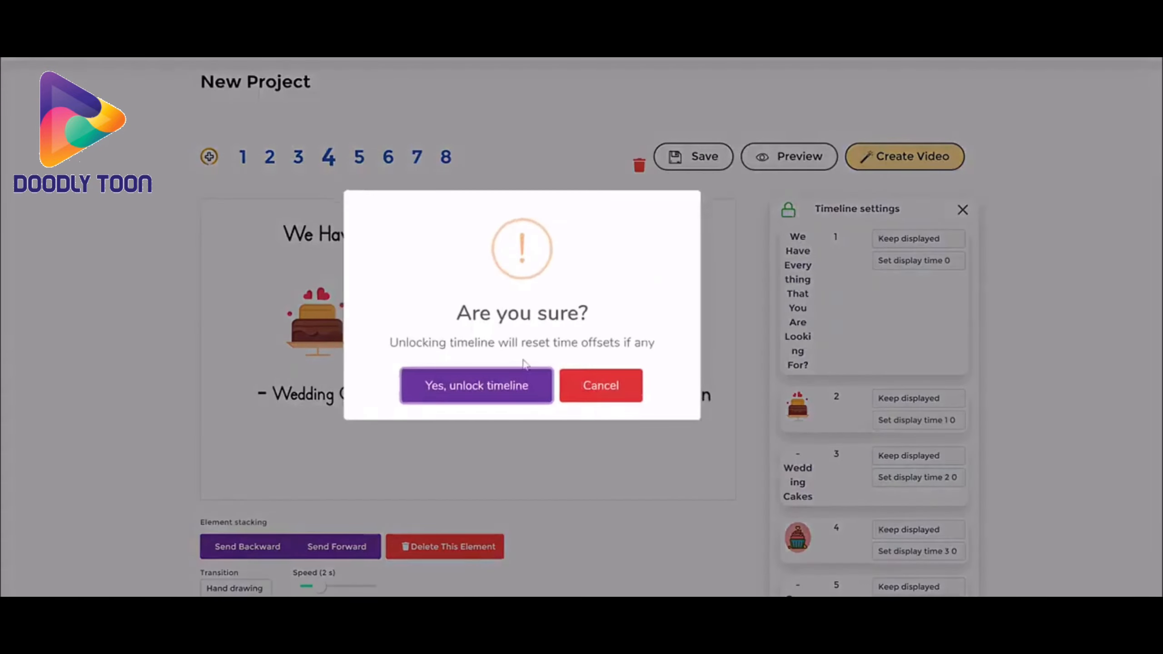
pyautogui.click(512, 399)
pyautogui.scroll(-2, 932, 252)
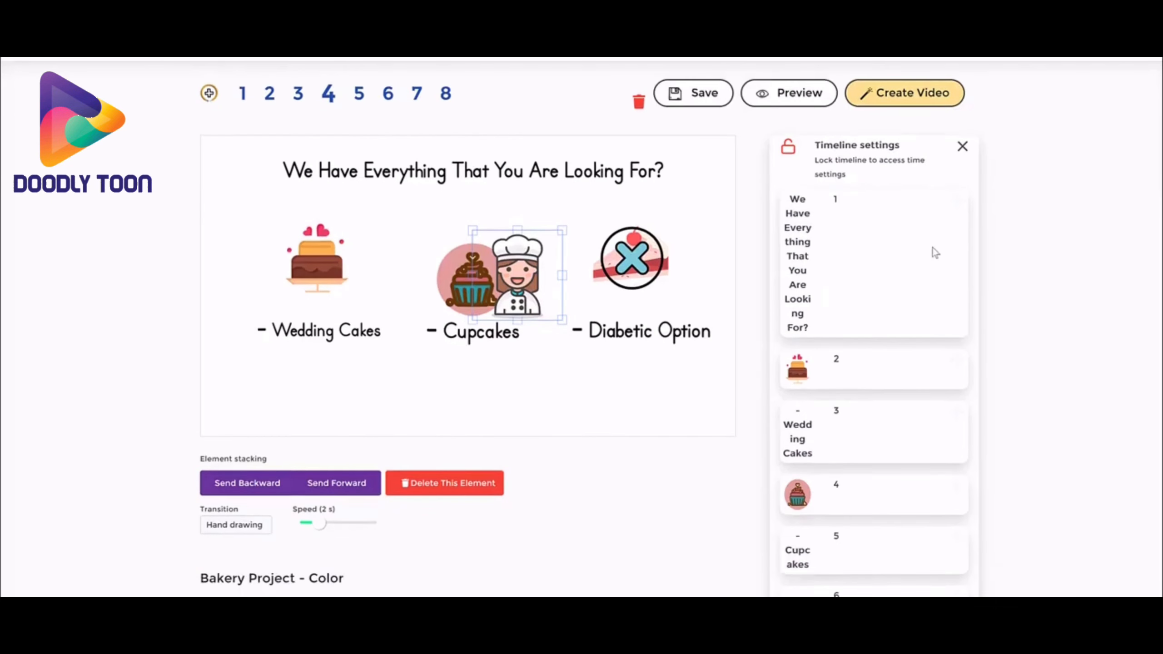
pyautogui.scroll(-4, 907, 254)
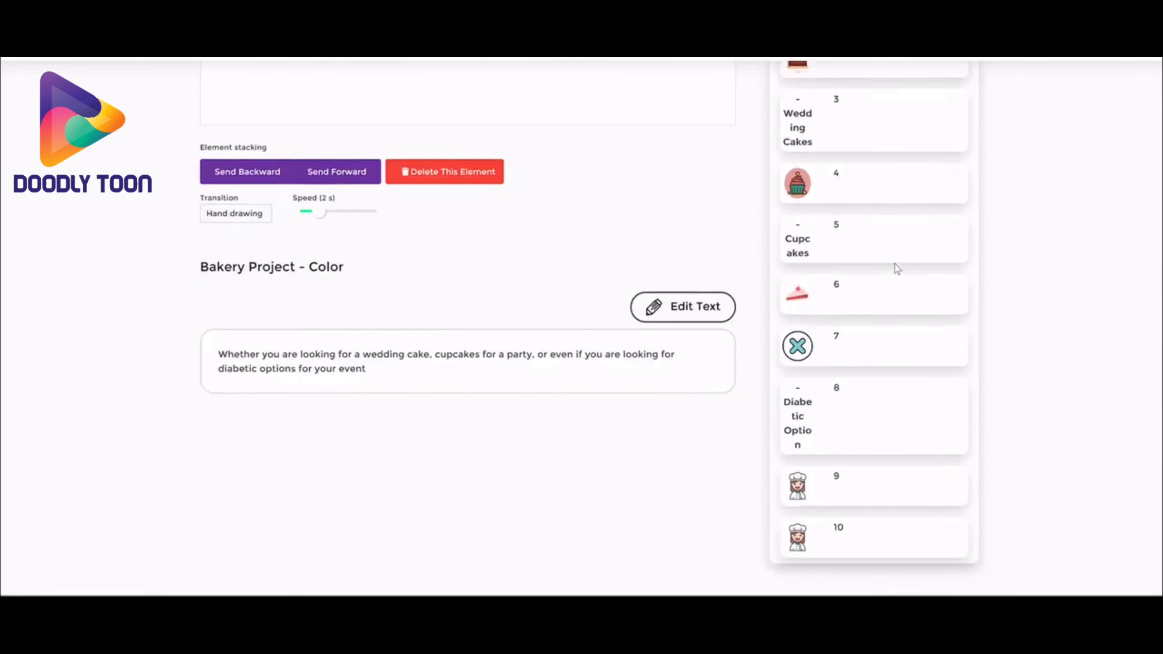
pyautogui.scroll(6, 897, 265)
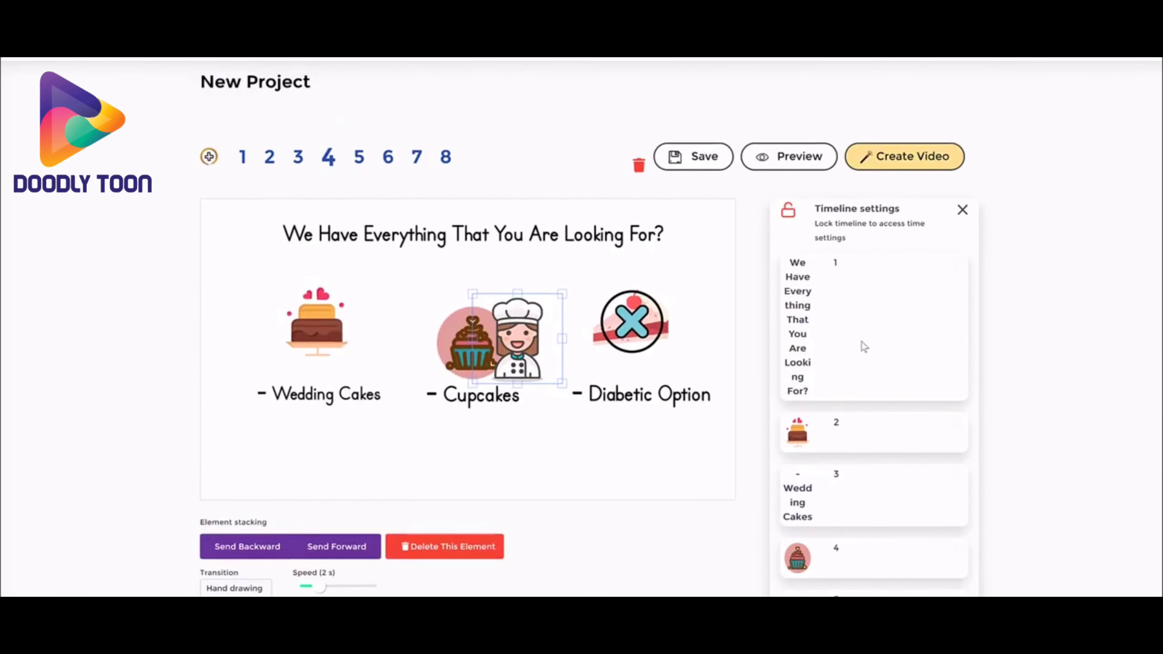
pyautogui.click(789, 211)
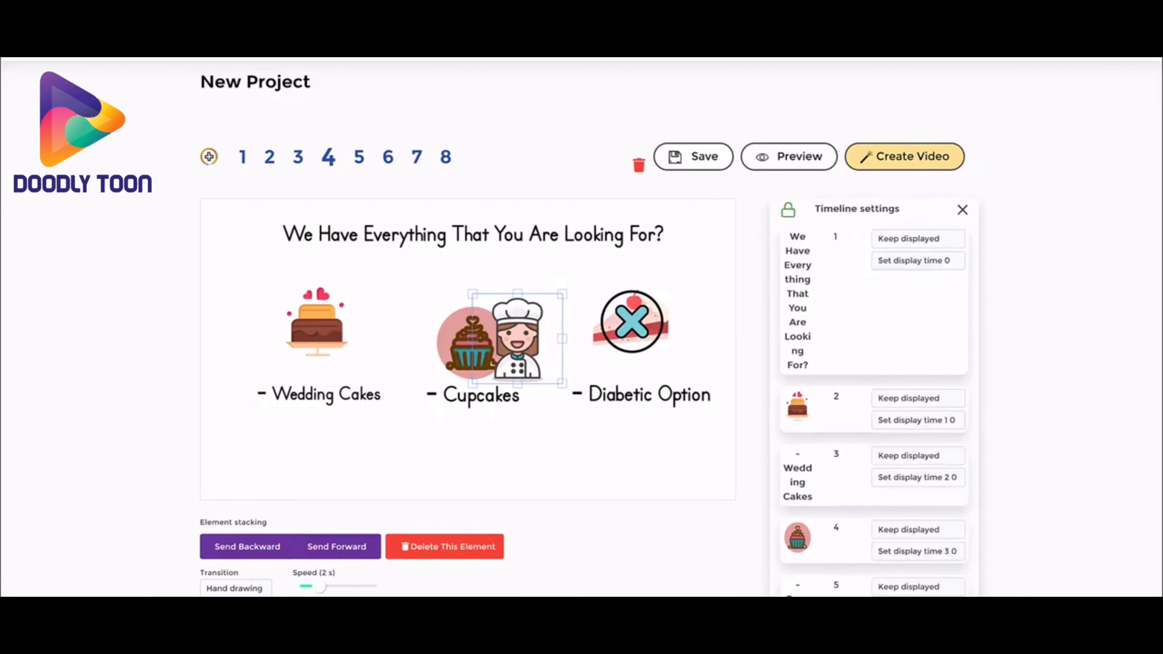
# - Check the display options of the title text in slide 4's timeline
pyautogui.moveTo(866, 235)
pyautogui.mouseDown()
pyautogui.moveTo(957, 223)
pyautogui.moveTo(1009, 271)
pyautogui.moveTo(924, 313)
pyautogui.moveTo(840, 261)
pyautogui.moveTo(856, 224)
pyautogui.mouseUp()
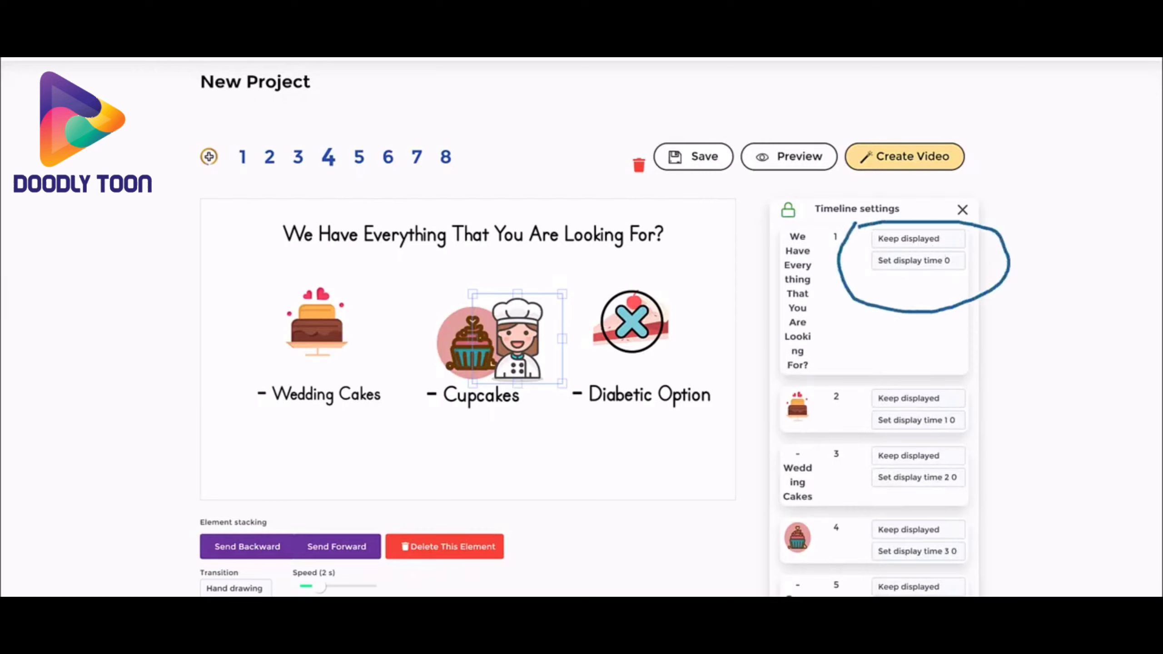
pyautogui.click(913, 237)
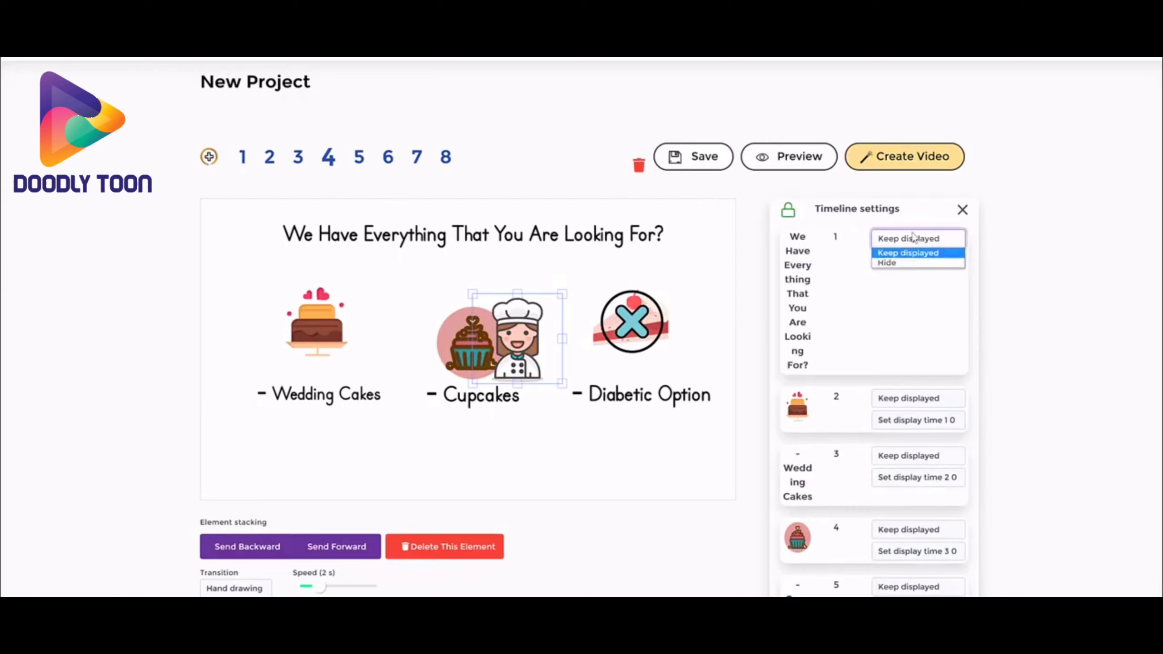
pyautogui.click(909, 264)
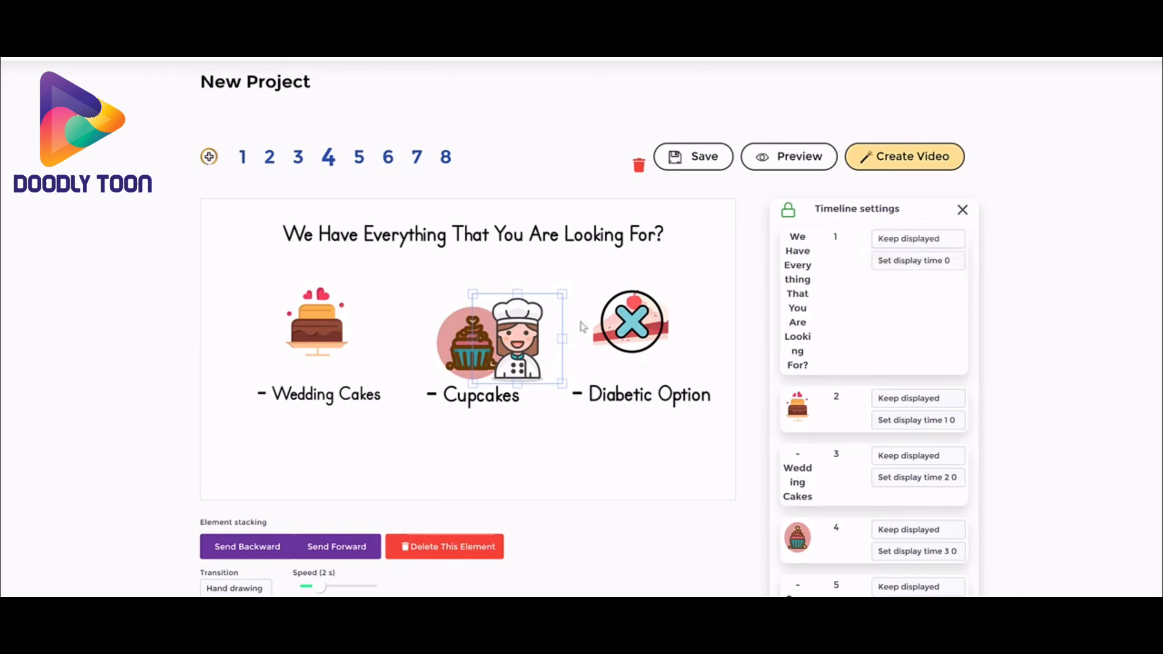
# - Nudge the chef icon slightly to the right over the cupcake on slide 4
pyautogui.moveTo(541, 334)
pyautogui.mouseDown()
pyautogui.moveTo(483, 330)
pyautogui.moveTo(525, 348)
pyautogui.moveTo(488, 328)
pyautogui.moveTo(528, 332)
pyautogui.moveTo(499, 330)
pyautogui.moveTo(531, 334)
pyautogui.moveTo(531, 346)
pyautogui.mouseUp()
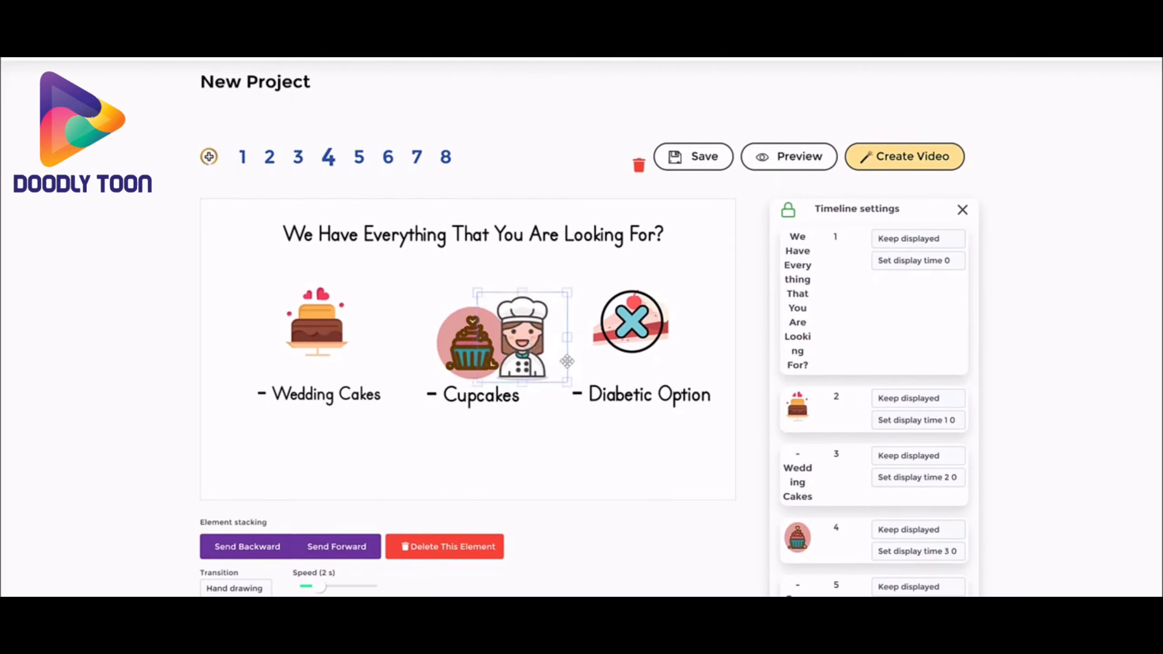
pyautogui.click(581, 366)
pyautogui.click(523, 325)
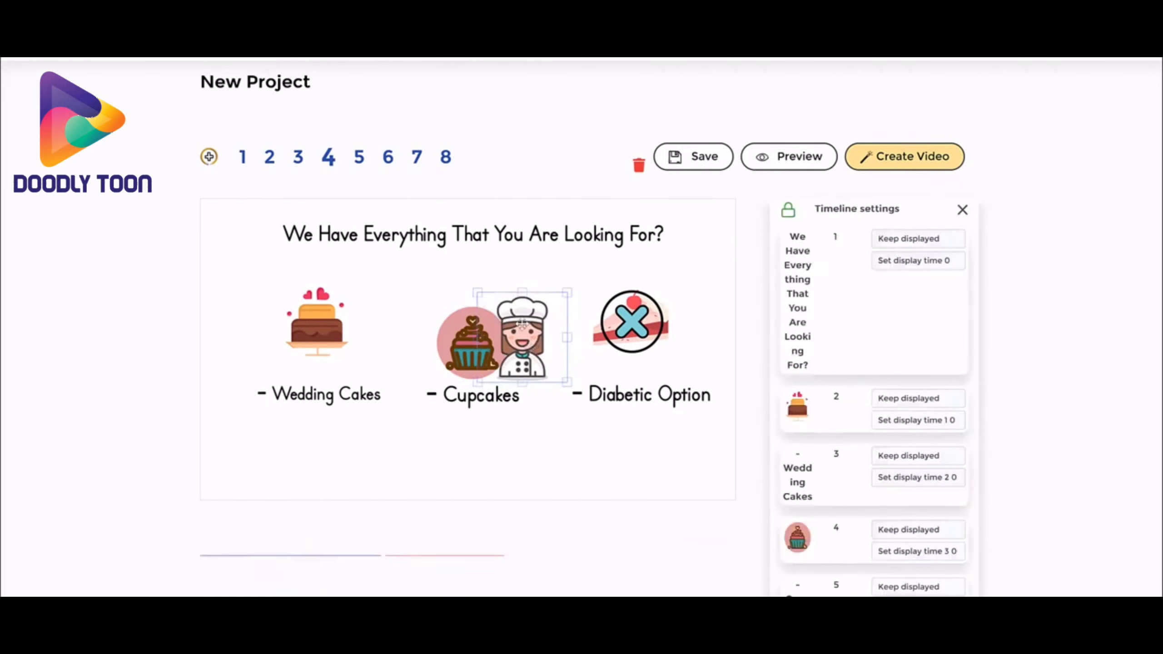
# - Review the display time and keep-or-hide choices for slide 4's title text, leaving both settings as they are
pyautogui.click(929, 260)
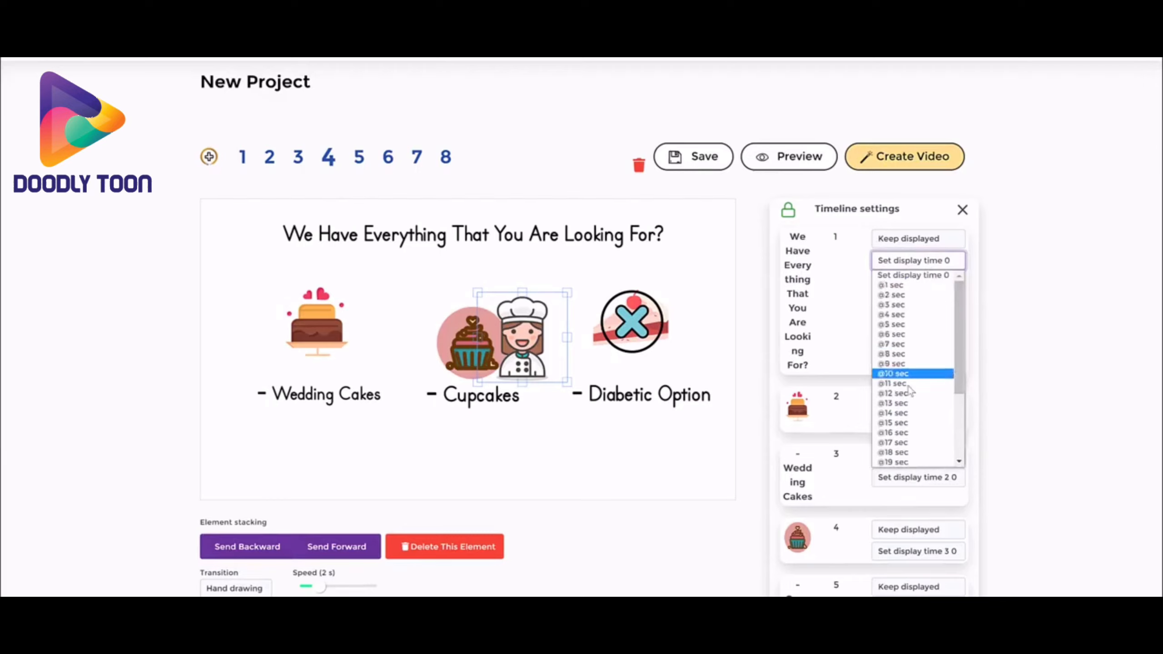
pyautogui.click(1029, 314)
pyautogui.click(911, 246)
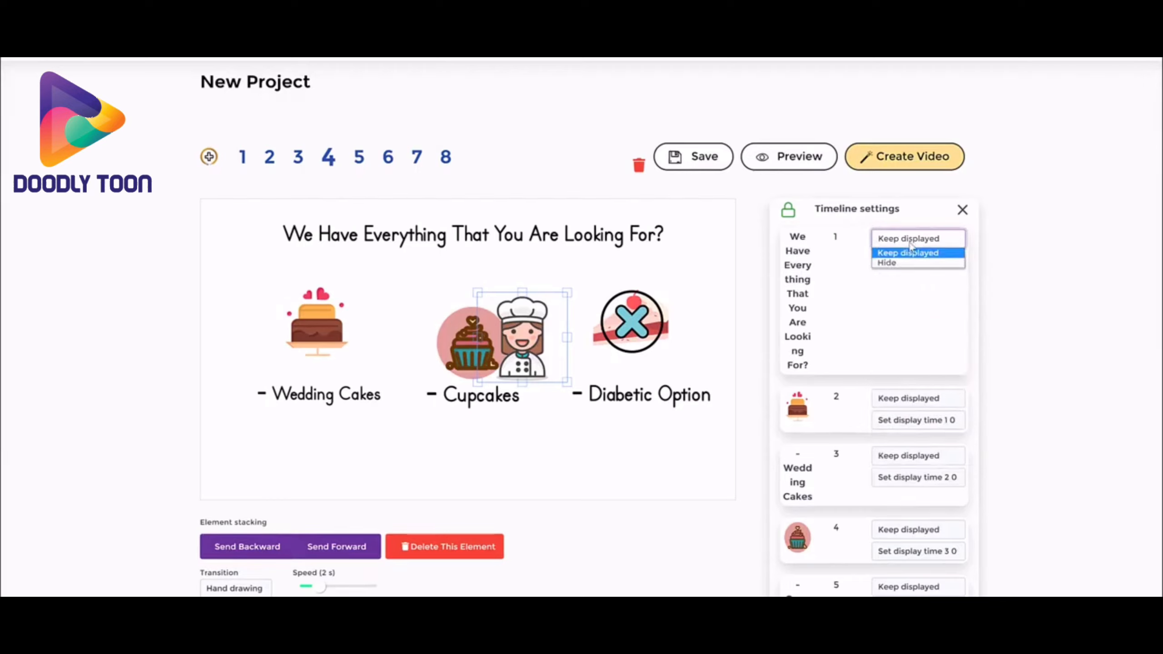
pyautogui.click(1044, 291)
pyautogui.click(922, 243)
pyautogui.click(1007, 259)
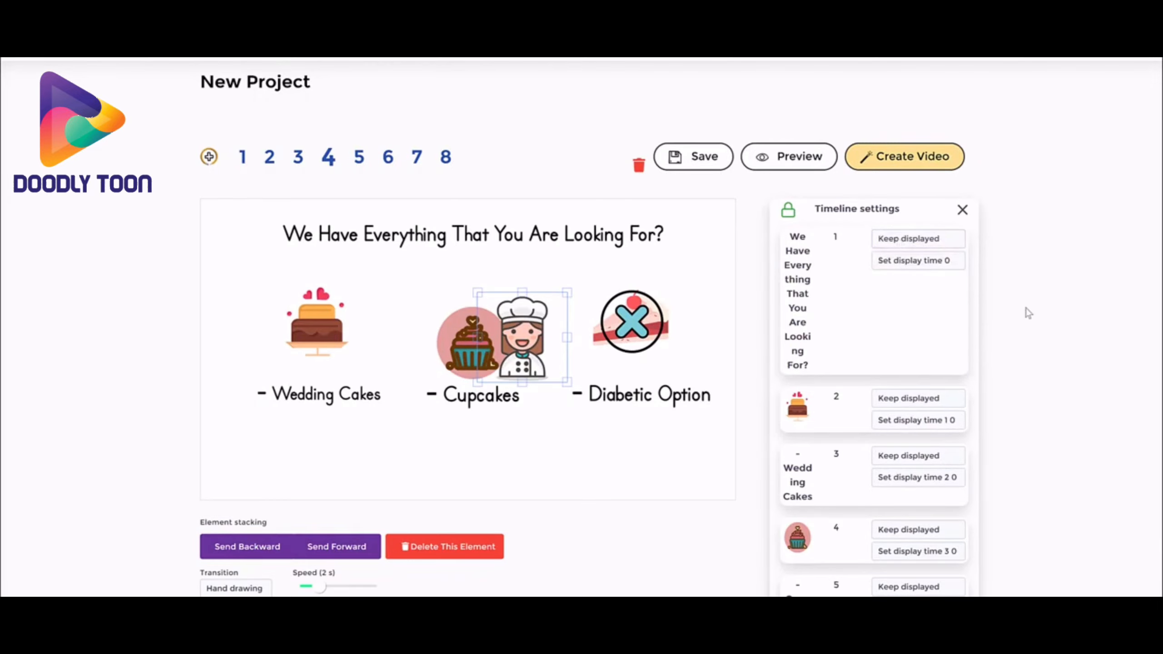
pyautogui.scroll(-5, 1026, 313)
pyautogui.scroll(5, 976, 311)
pyautogui.moveTo(260, 293)
pyautogui.mouseDown()
pyautogui.moveTo(362, 278)
pyautogui.moveTo(318, 354)
pyautogui.moveTo(243, 283)
pyautogui.mouseUp()
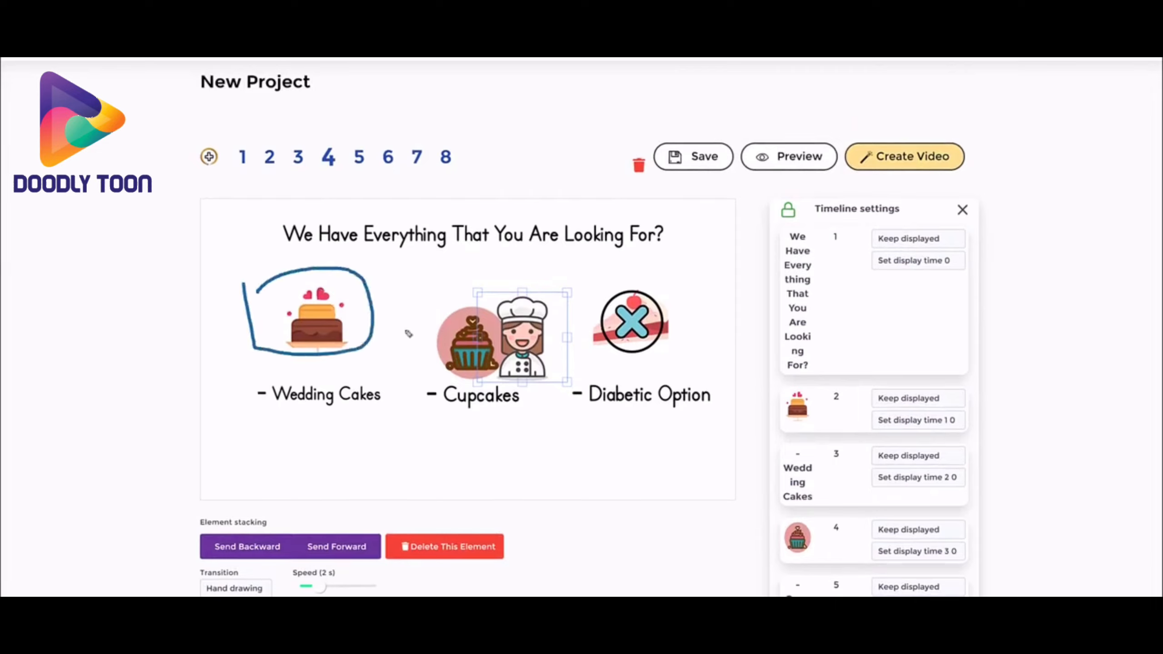
pyautogui.moveTo(419, 272); pyautogui.dragTo(470, 306)
pyautogui.moveTo(355, 448); pyautogui.dragTo(506, 440)
pyautogui.moveTo(407, 430); pyautogui.dragTo(530, 432)
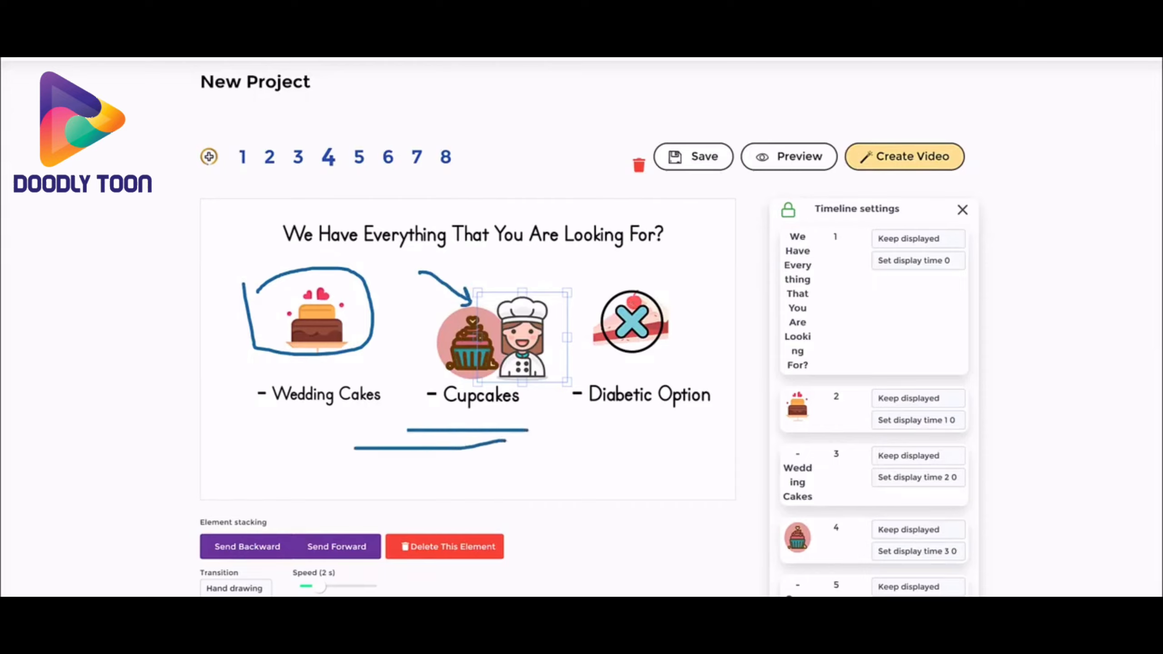
pyautogui.press('Escape')
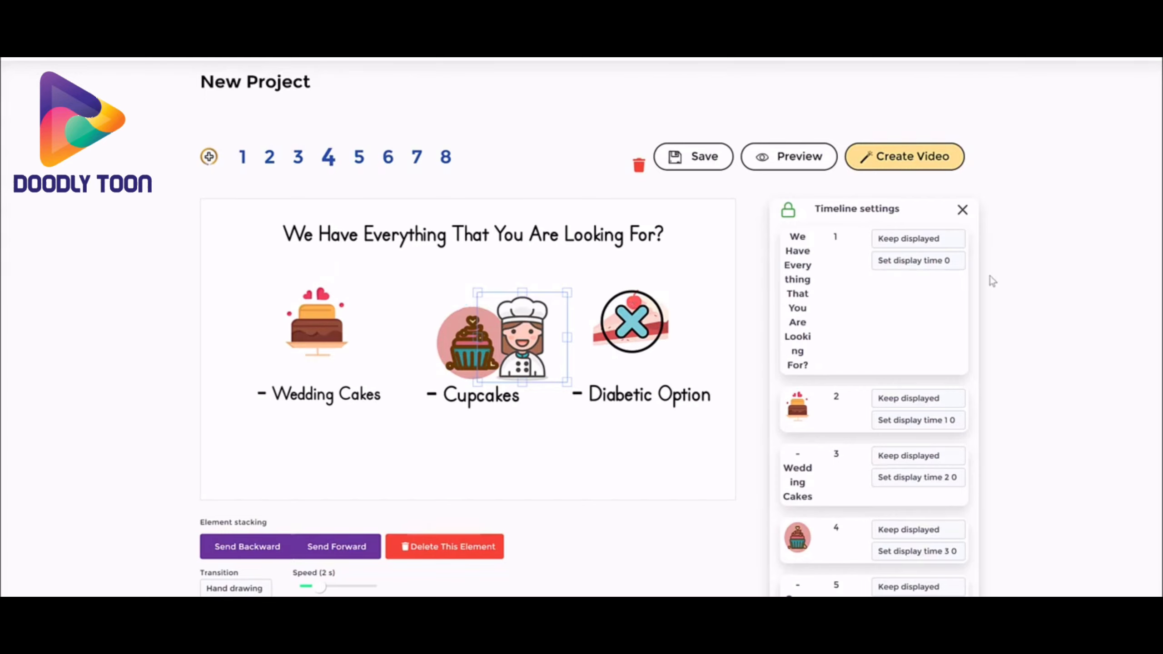
# - Check the display time choices for the Wedding Cakes text in slide 4's timeline without changing the setting
pyautogui.scroll(-4, 988, 302)
pyautogui.scroll(3, 988, 302)
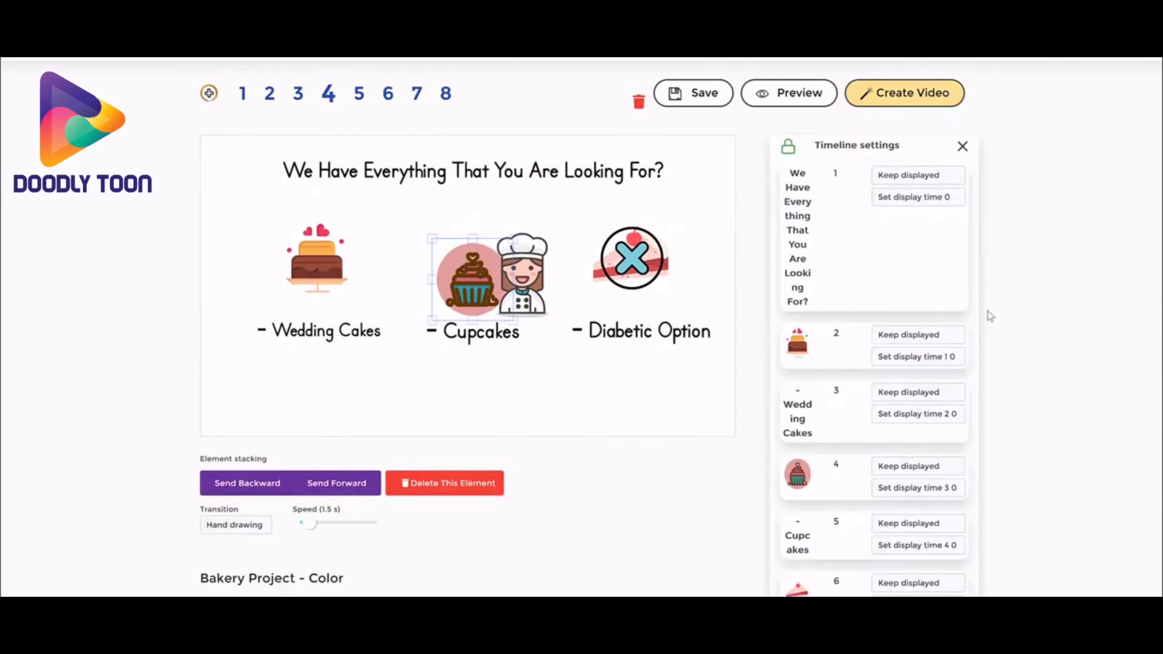
pyautogui.scroll(-1, 989, 316)
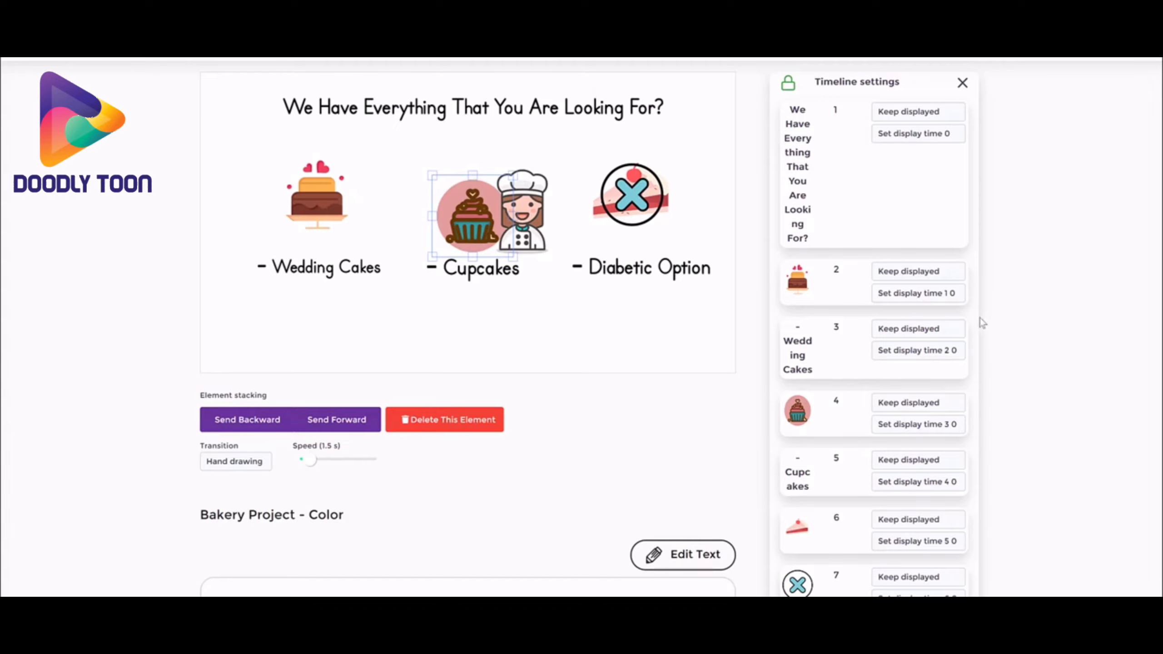
pyautogui.click(948, 353)
pyautogui.moveTo(966, 387); pyautogui.dragTo(1024, 326)
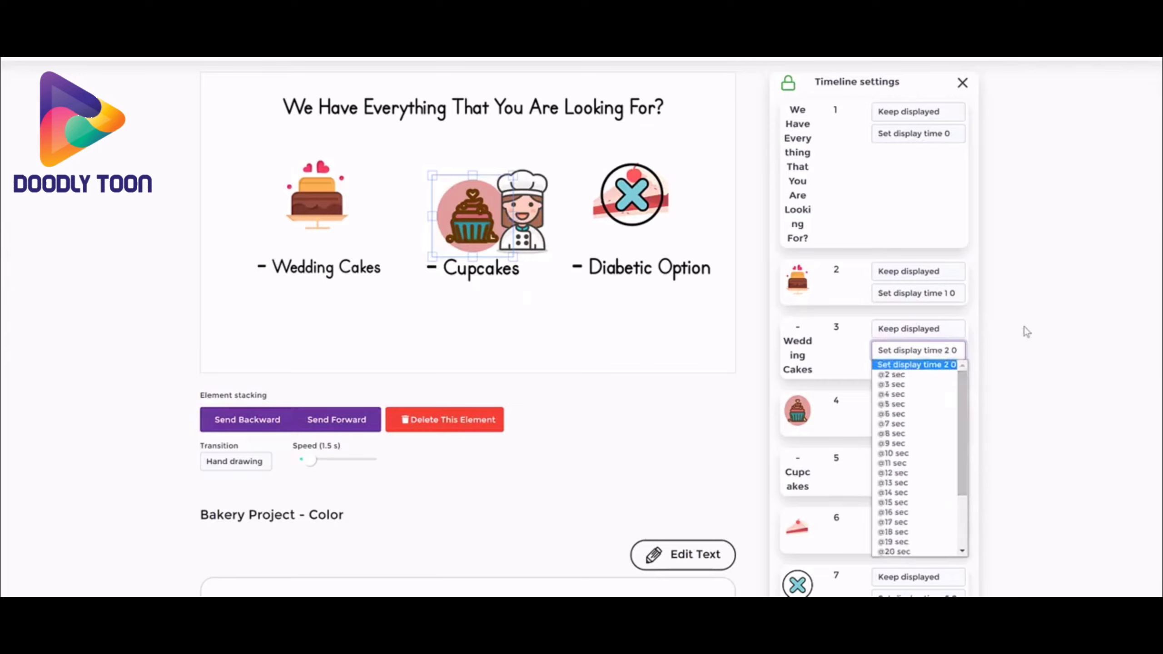
pyautogui.click(1026, 299)
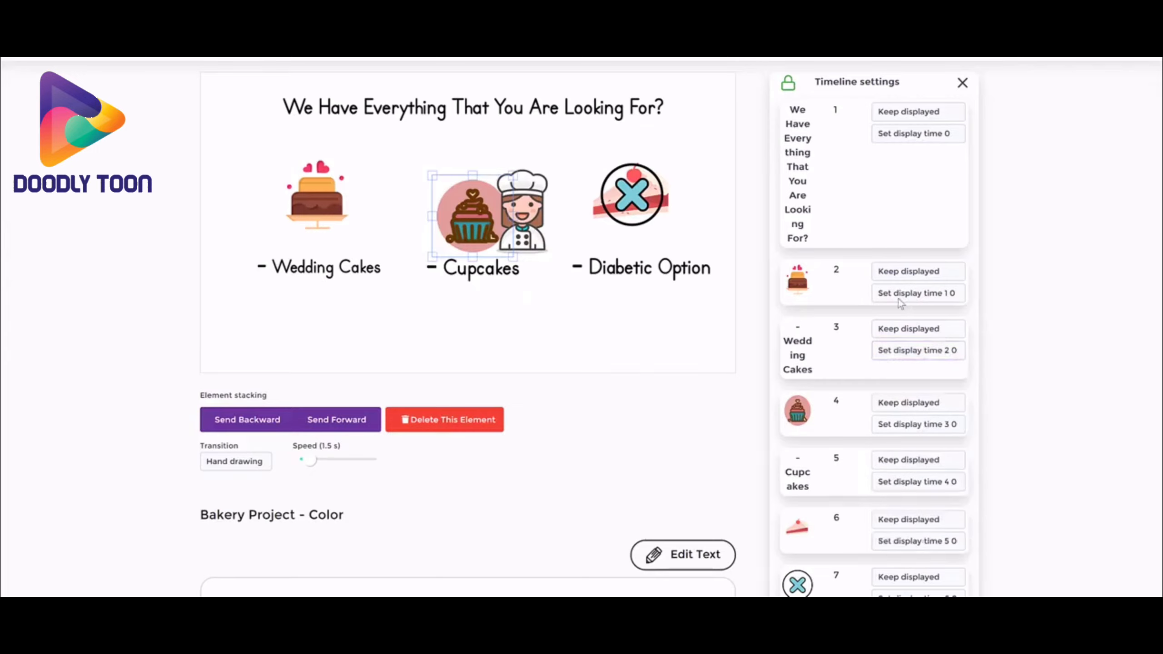
# - Review the display time choices for slide 4's title text, cake icon and cupcake icon, leaving each setting as it is
pyautogui.click(930, 137)
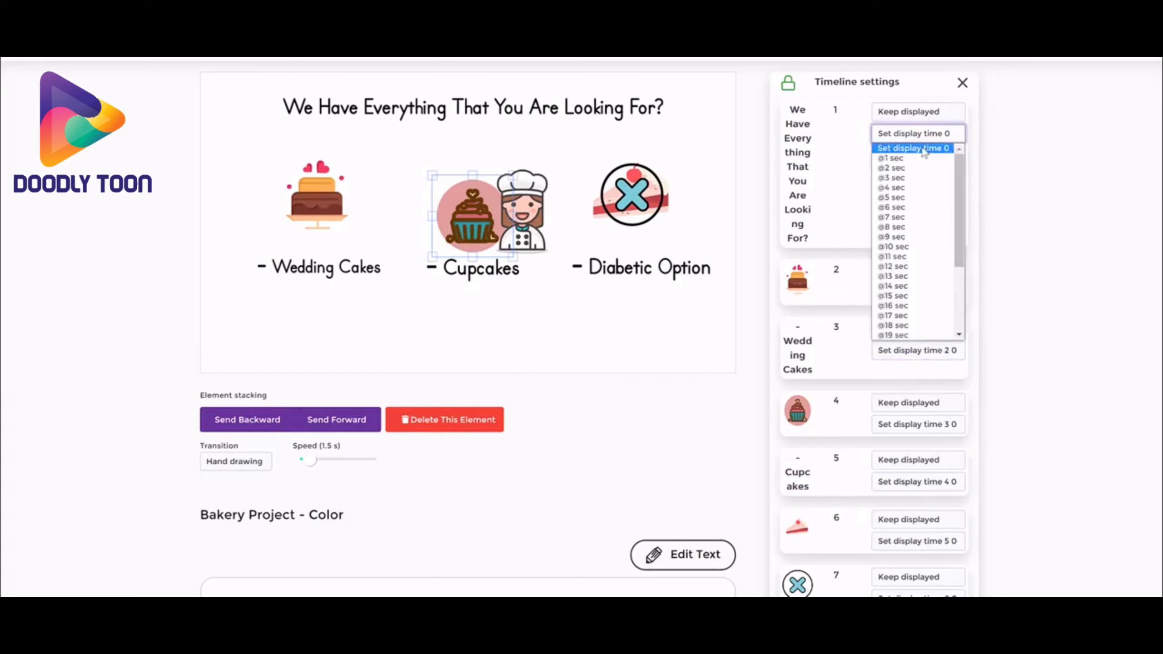
pyautogui.click(1064, 136)
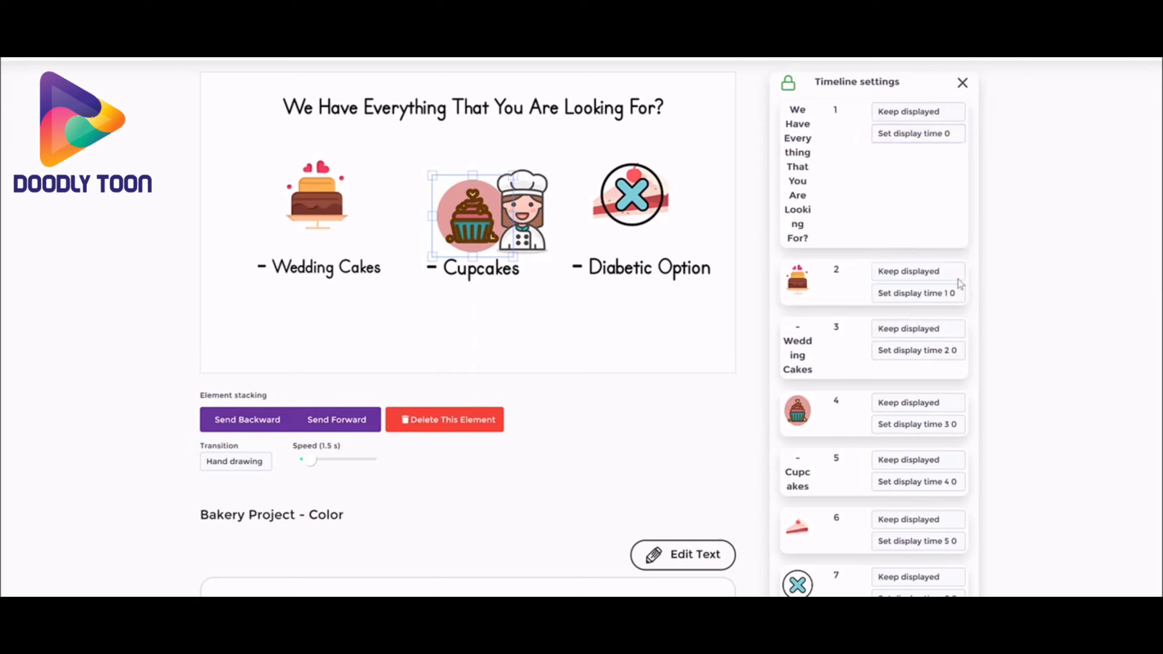
pyautogui.click(944, 295)
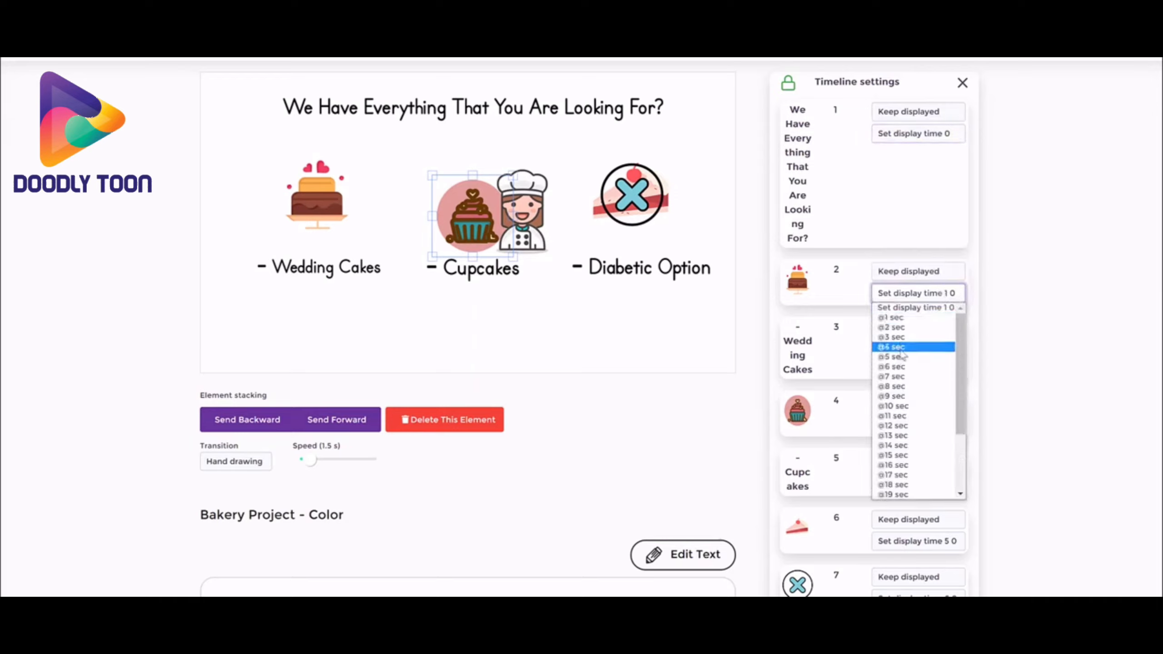
pyautogui.click(1006, 332)
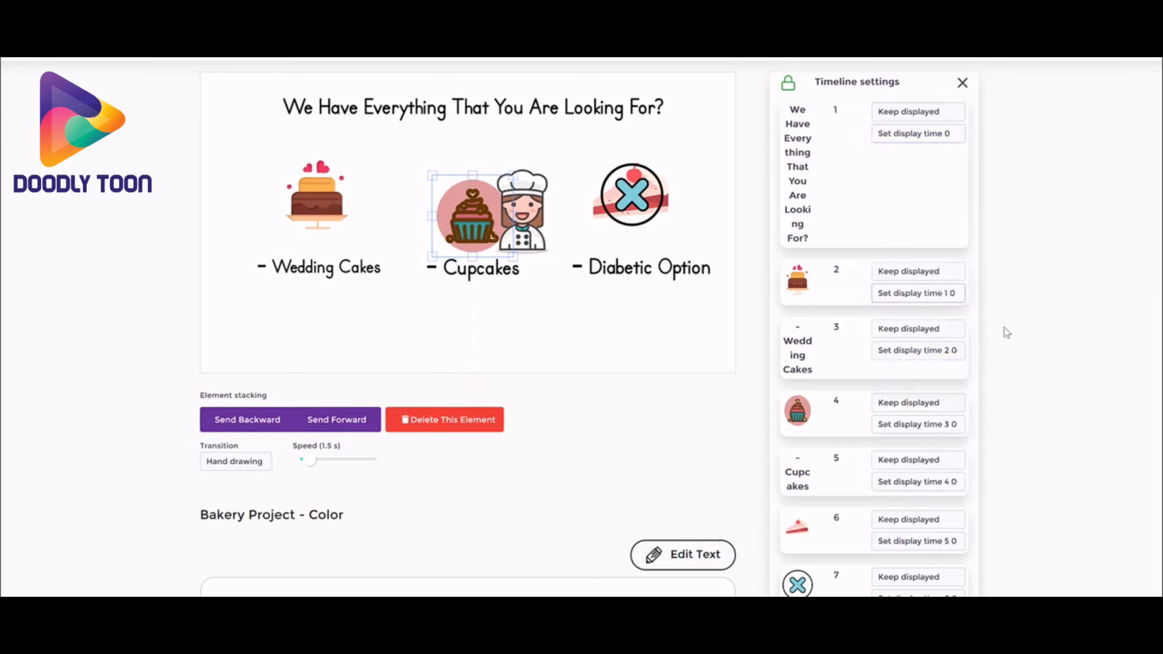
pyautogui.click(900, 427)
pyautogui.click(1075, 337)
# - Move the chef icon left on slide 4 so that it overlaps the cupcake icon
pyautogui.click(532, 284)
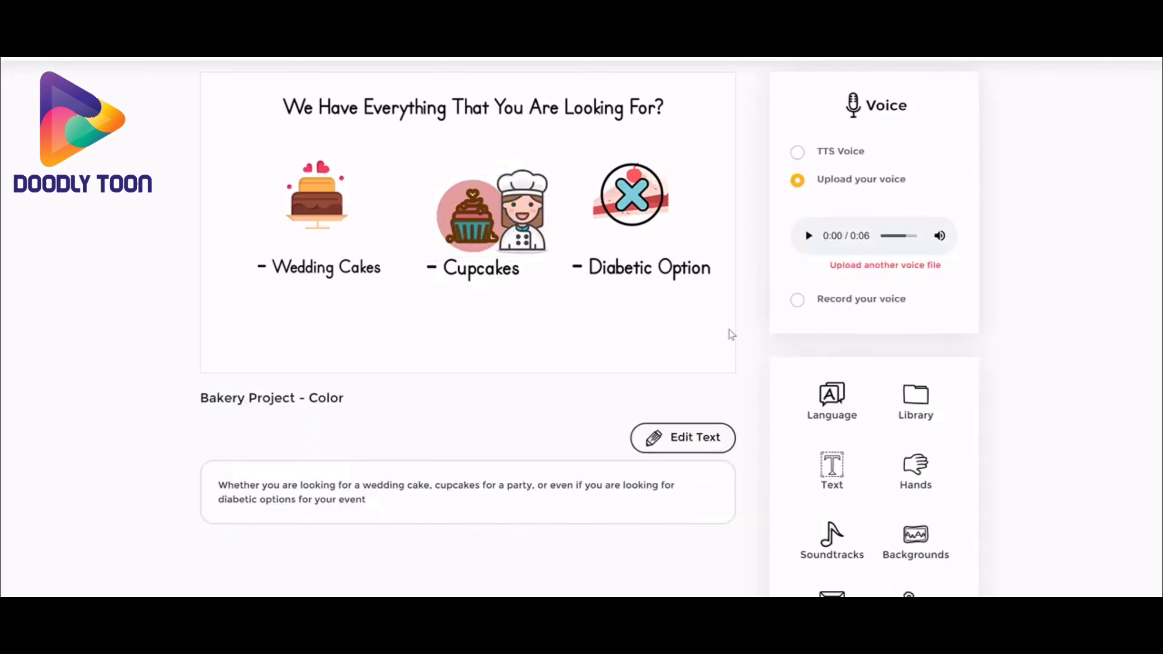
pyautogui.click(518, 225)
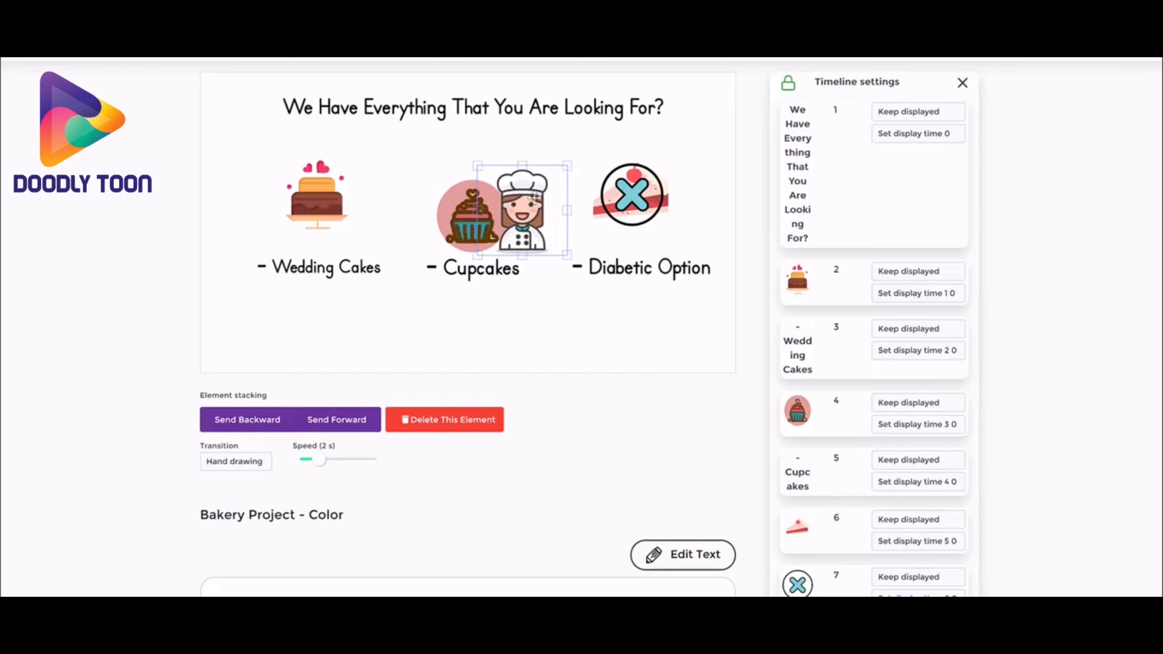
pyautogui.moveTo(545, 195)
pyautogui.mouseDown()
pyautogui.moveTo(515, 194)
pyautogui.moveTo(535, 201)
pyautogui.mouseUp()
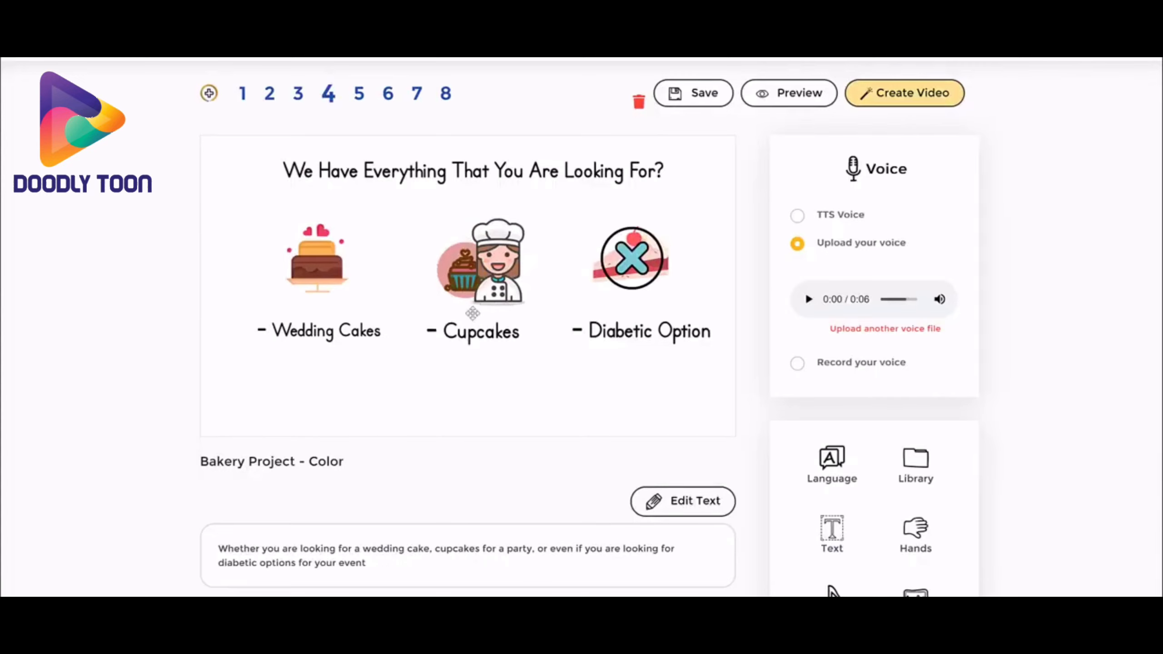
# - Open the media library and view the JumpStory icons for the search term "cook"
pyautogui.click(911, 460)
pyautogui.click(946, 343)
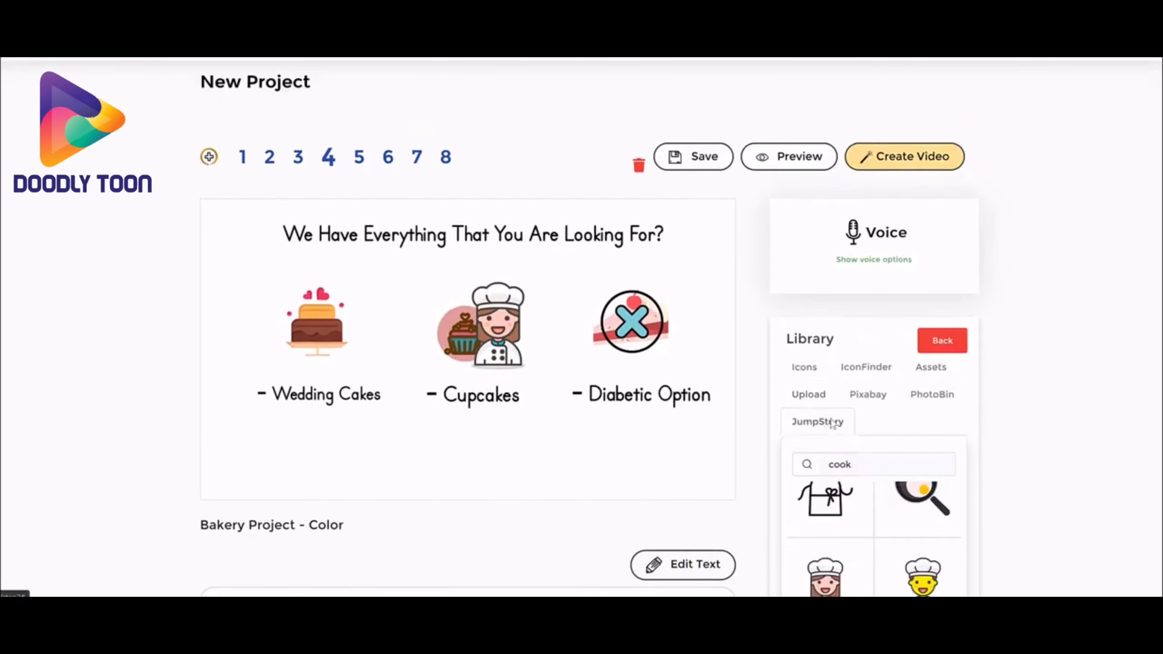
pyautogui.scroll(-2, 890, 447)
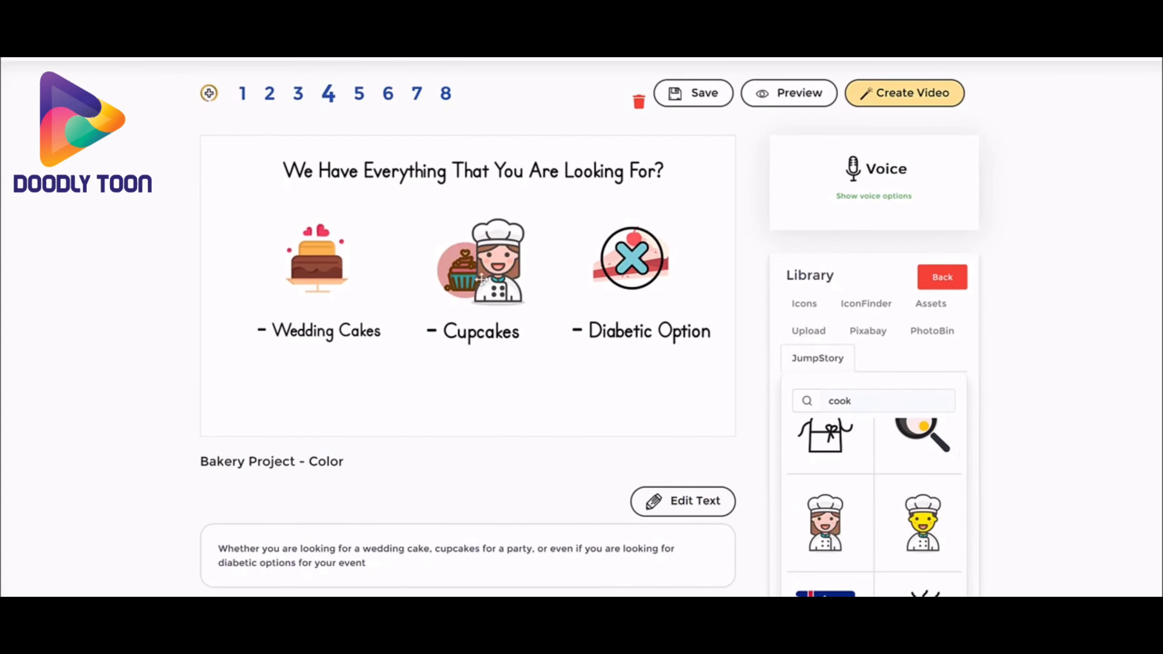
# - Send the chef icon behind the cupcake and enlarge the cupcake until it covers most of the chef
pyautogui.click(509, 259)
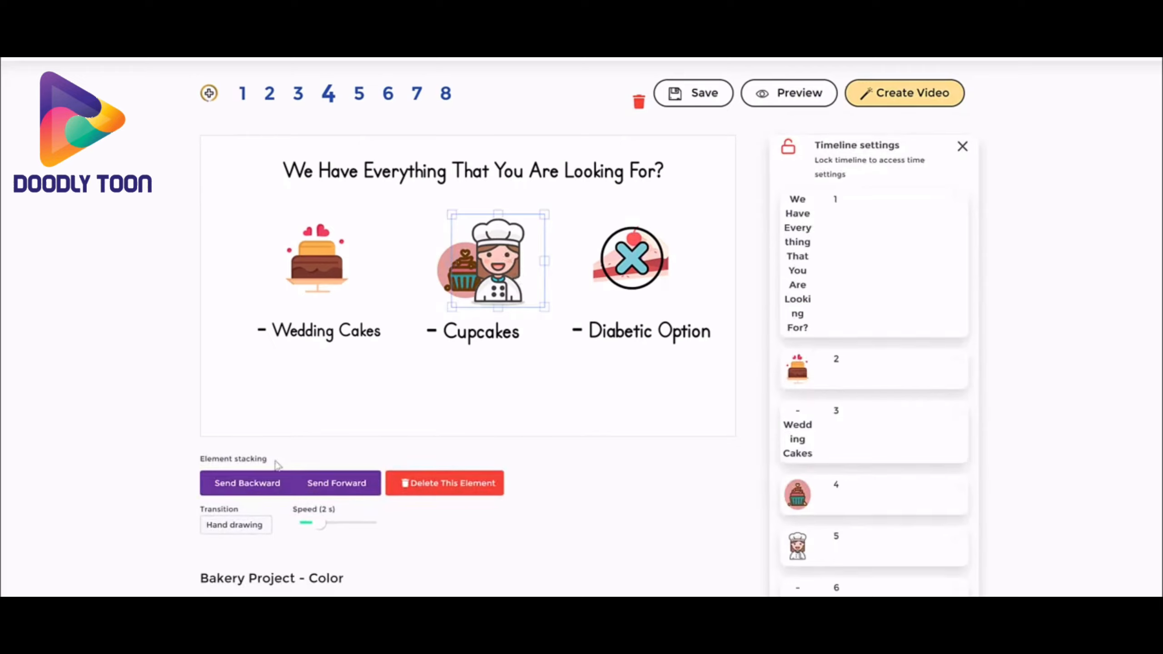
pyautogui.click(264, 484)
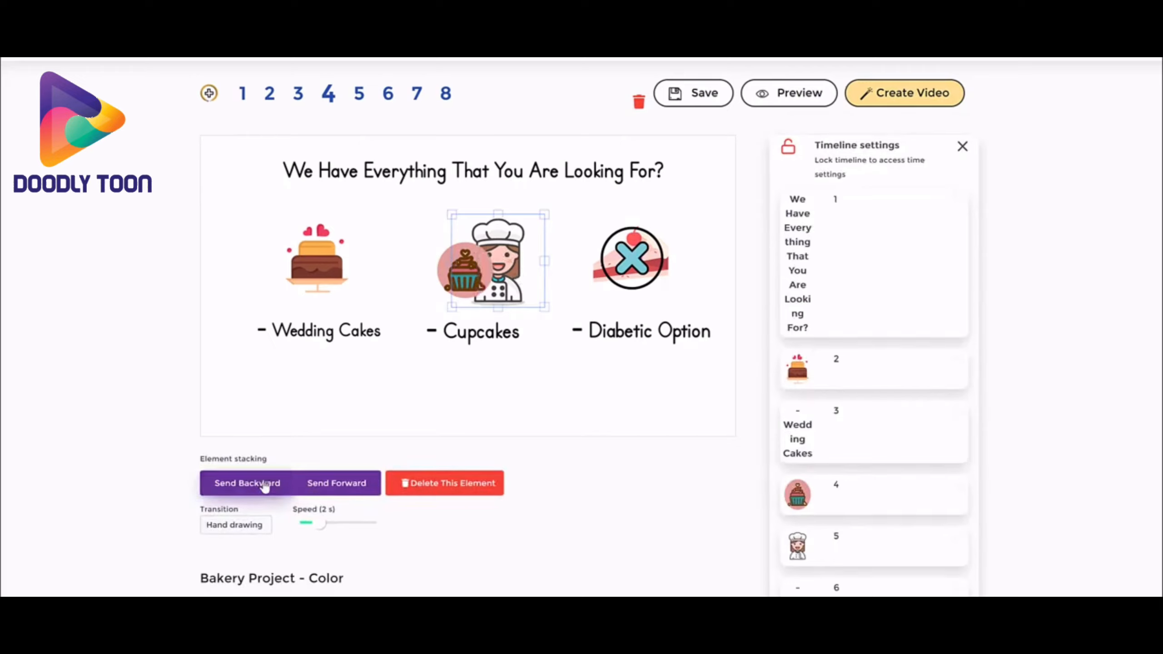
pyautogui.click(462, 264)
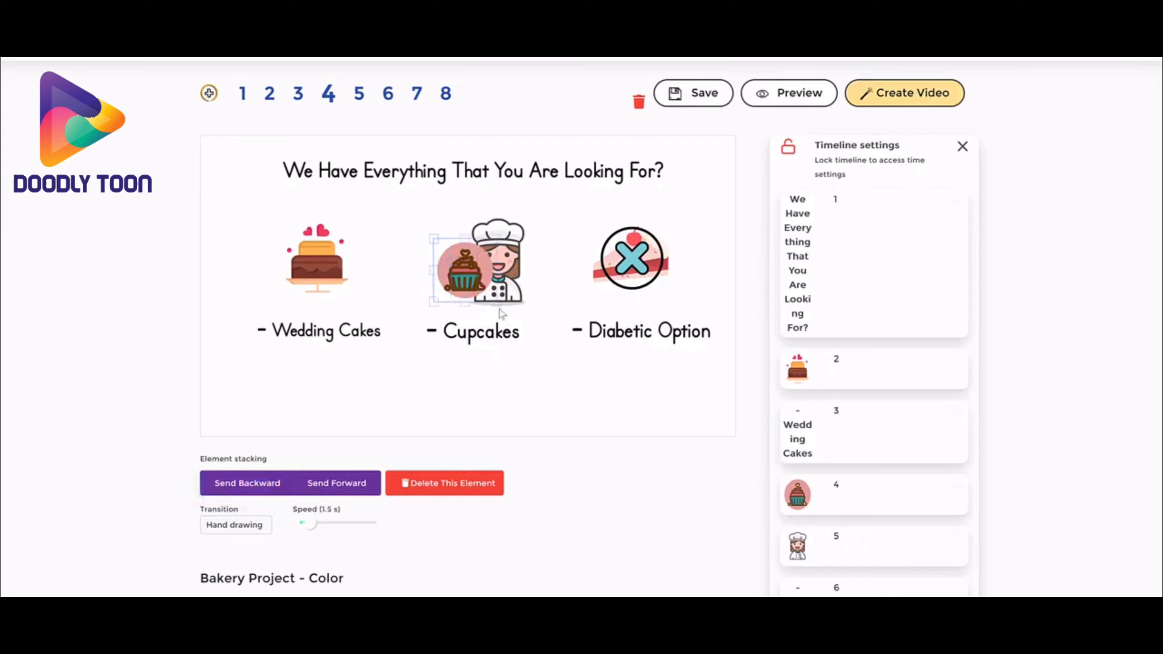
pyautogui.moveTo(500, 310); pyautogui.dragTo(543, 347)
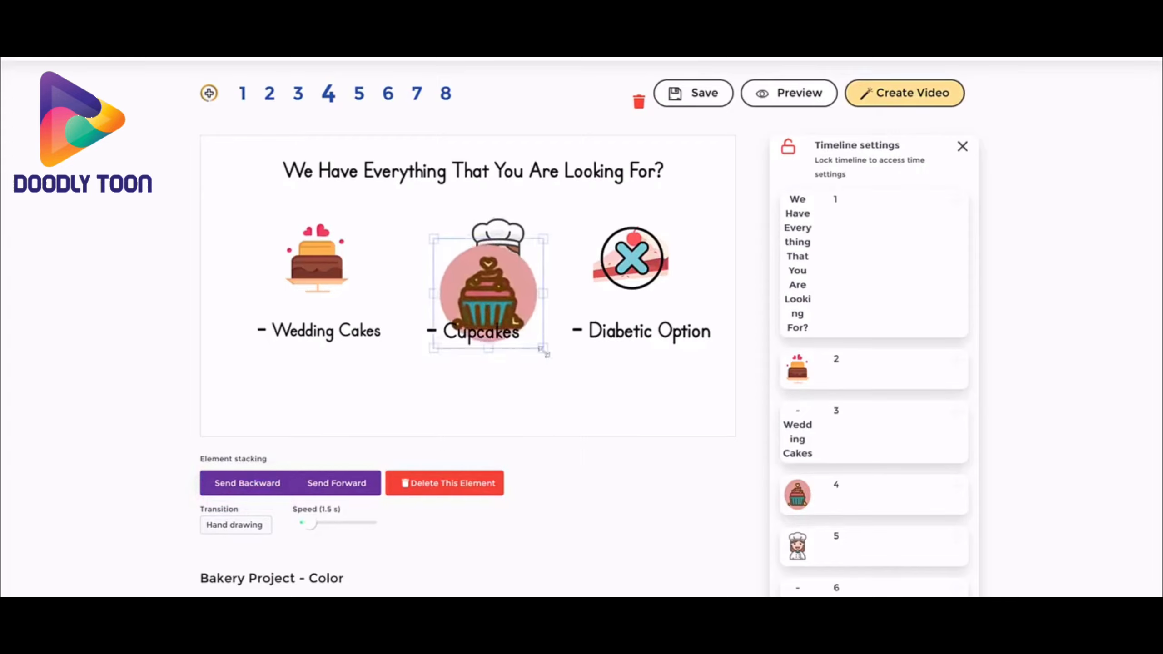
# - Send the enlarged cupcake icon backward so that it sits behind the chef icon
pyautogui.click(509, 378)
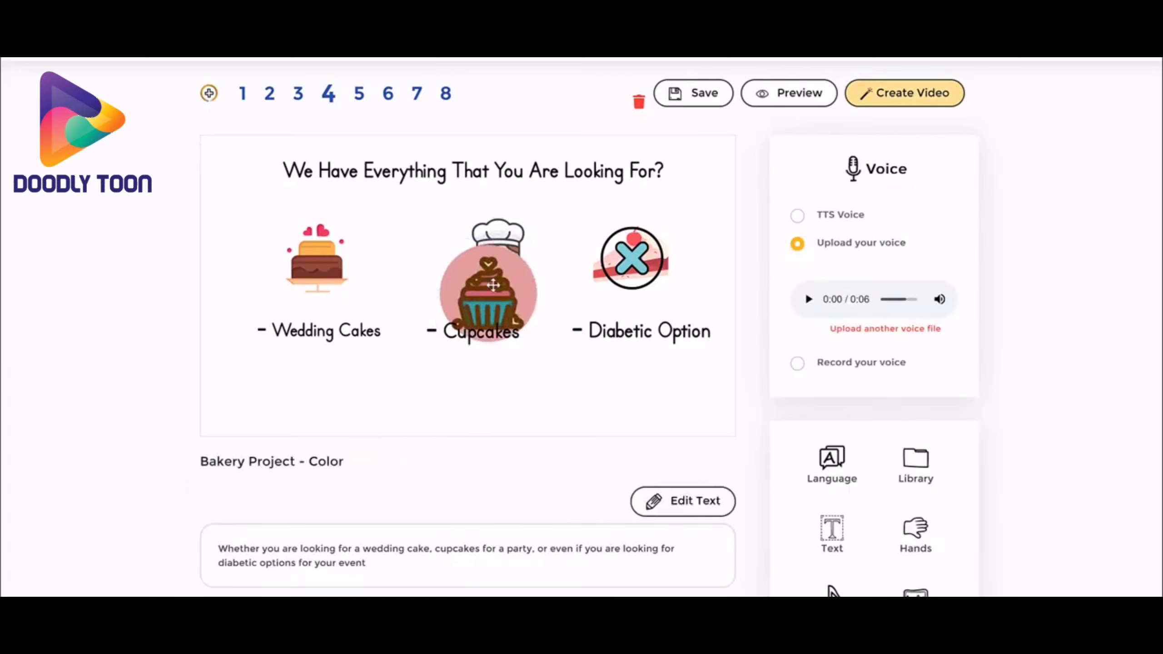
pyautogui.click(491, 312)
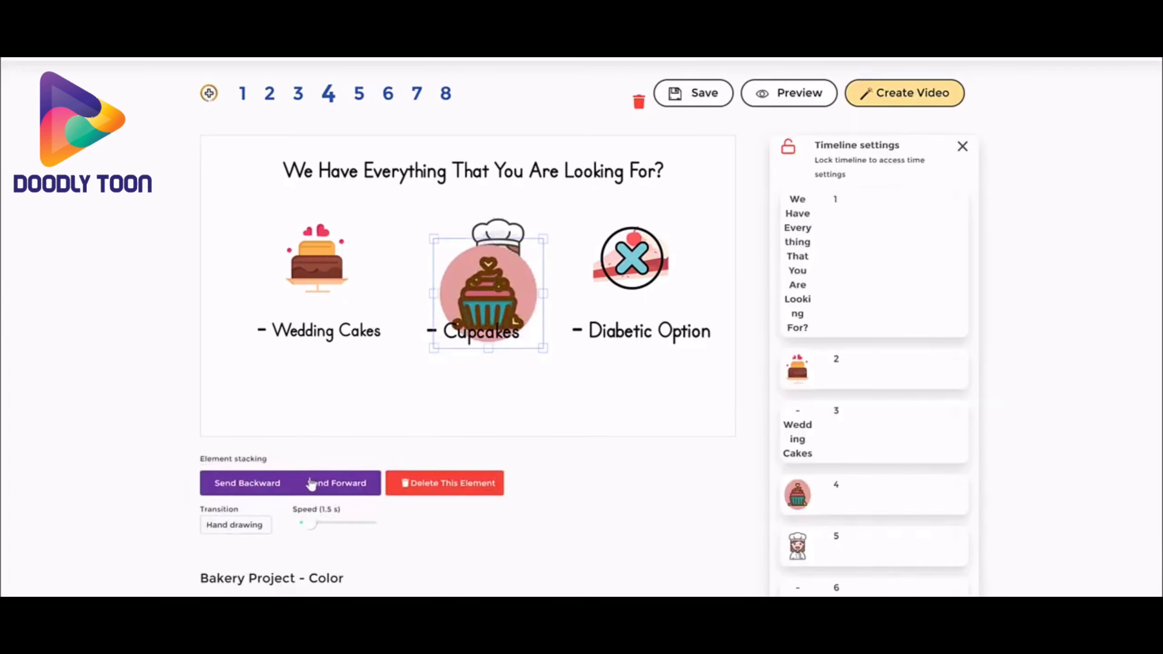
pyautogui.click(271, 488)
pyautogui.click(589, 386)
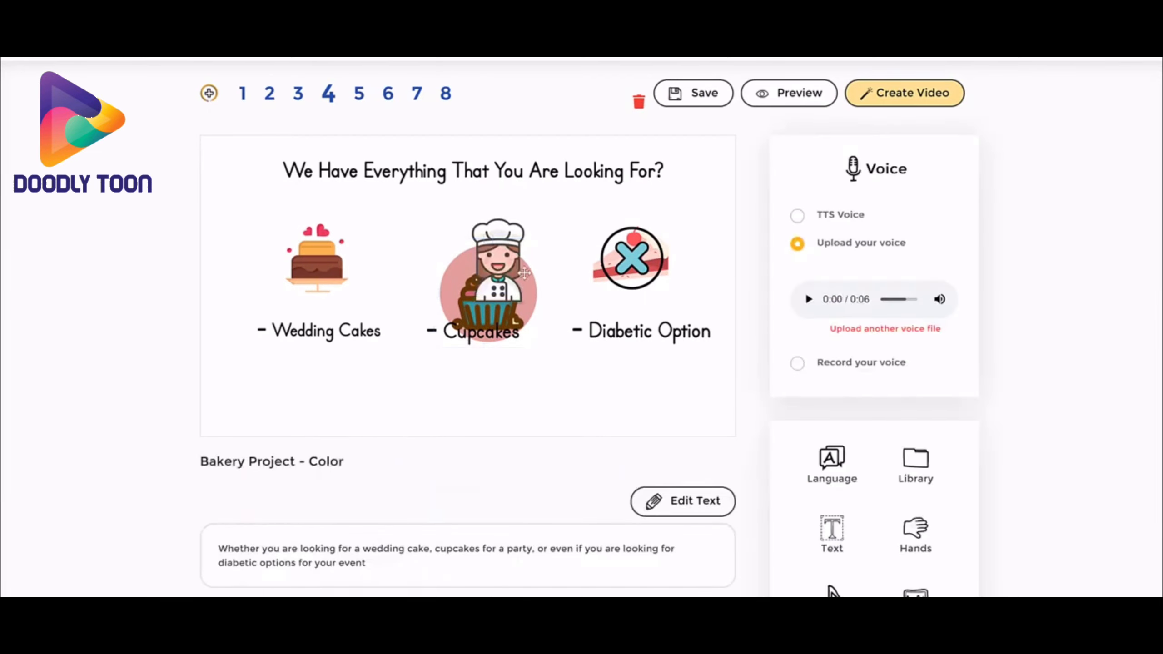
# - Separate the chef and cupcake icons, shrink the cupcake, and arrange both side by side above the Cupcakes text
pyautogui.moveTo(508, 267); pyautogui.dragTo(558, 294)
pyautogui.moveTo(485, 292); pyautogui.dragTo(469, 272)
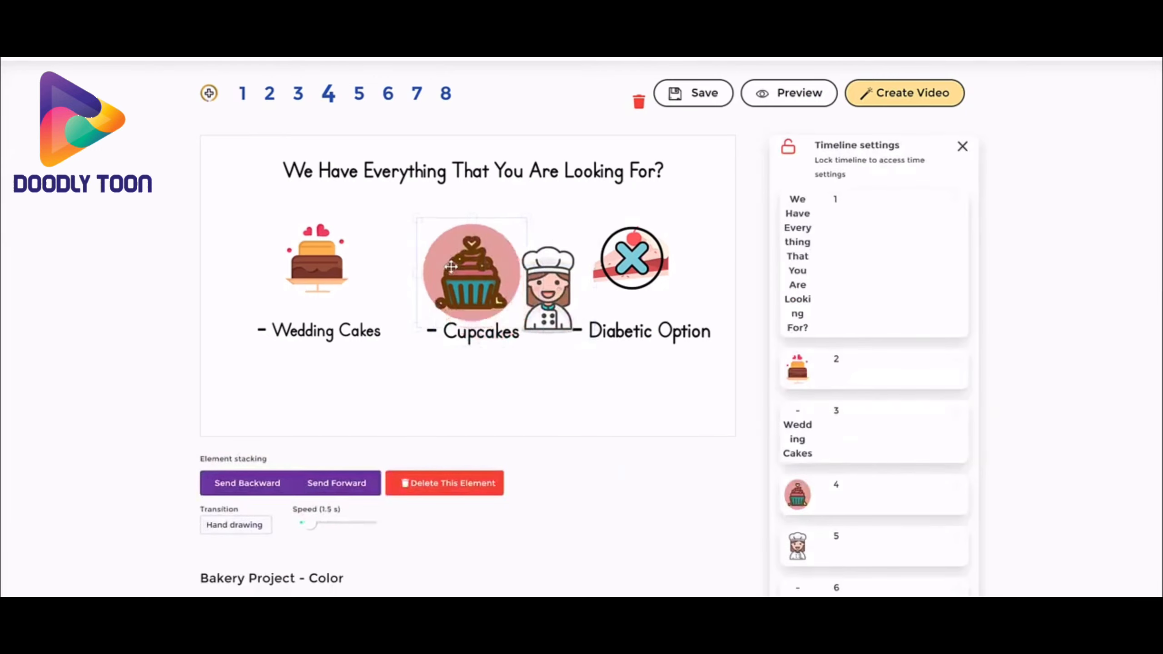
pyautogui.moveTo(512, 317); pyautogui.dragTo(520, 286)
pyautogui.click(460, 283)
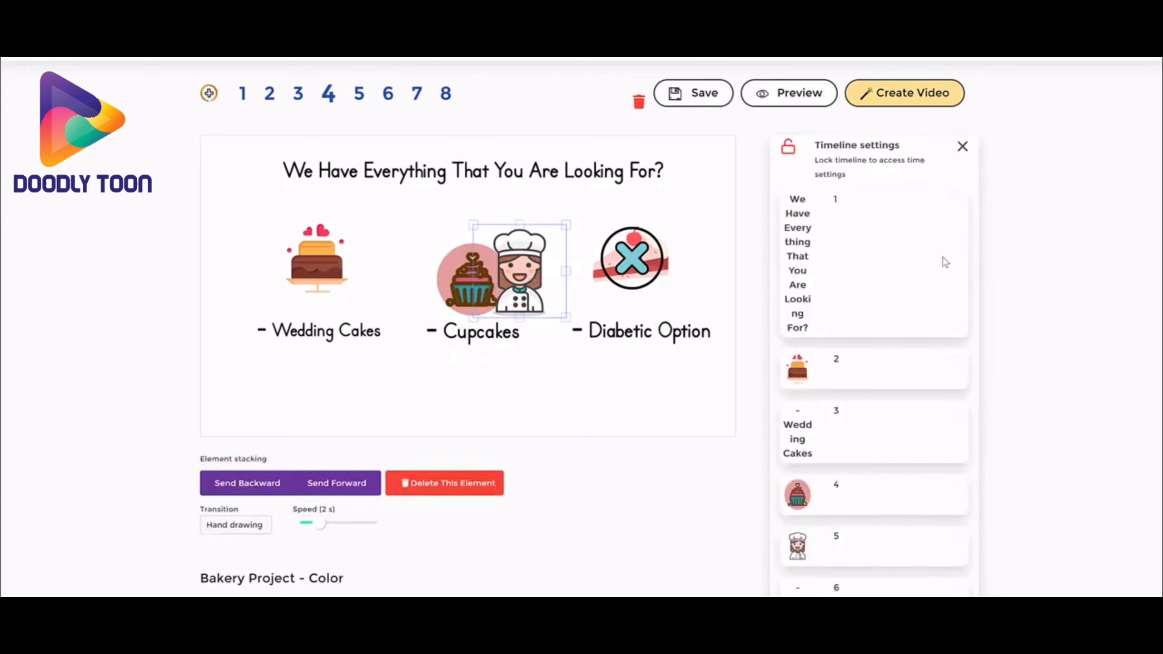
pyautogui.click(460, 270)
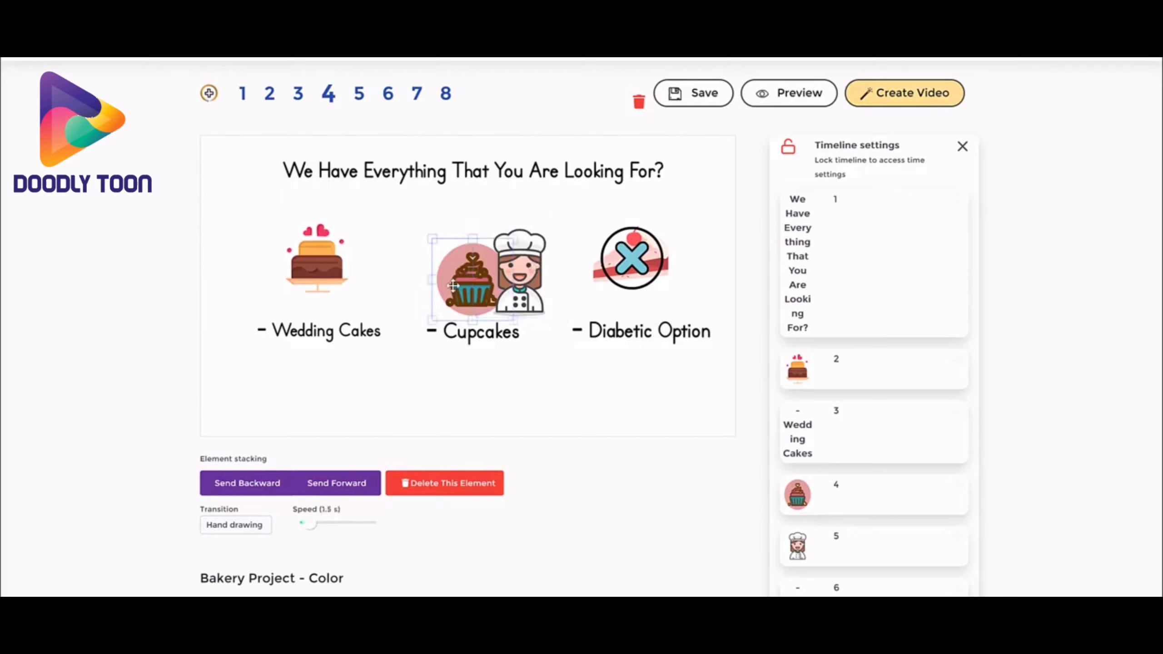
pyautogui.click(586, 357)
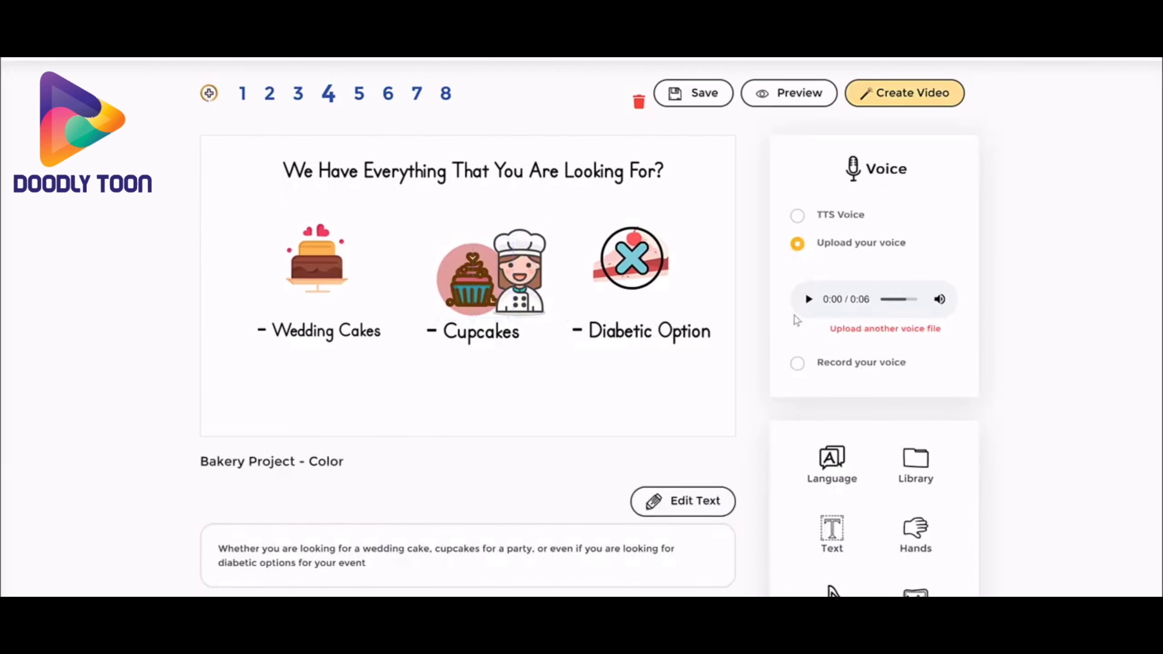
# - Search the JumpStory library for "building"
pyautogui.click(915, 462)
pyautogui.click(823, 359)
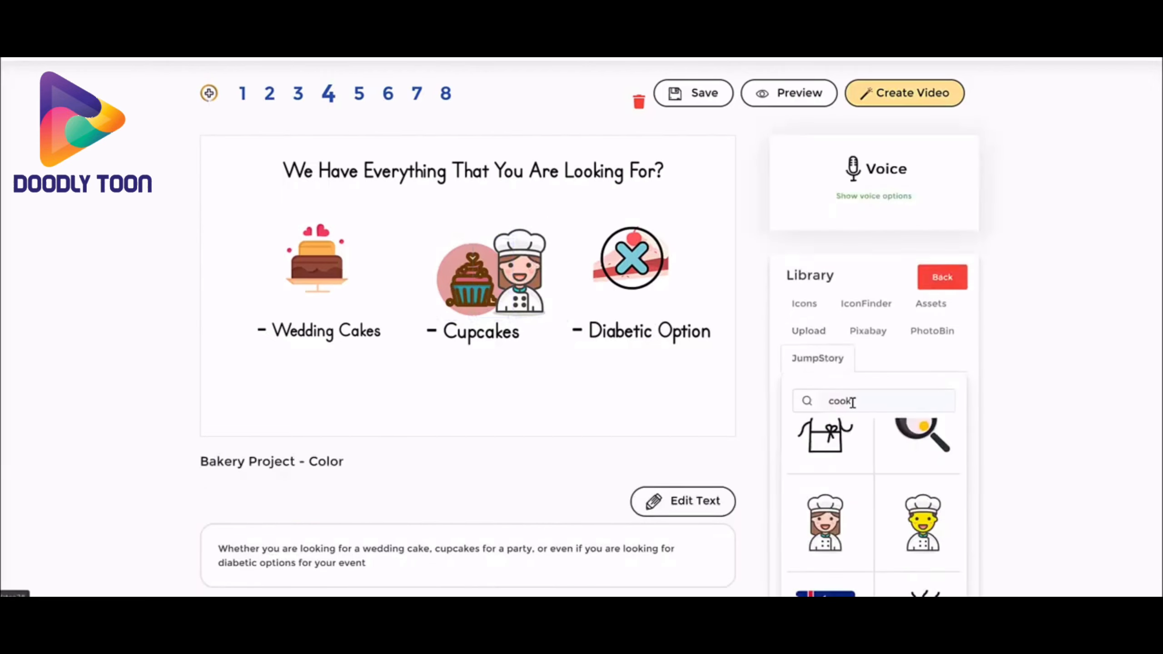
pyautogui.doubleClick(865, 399)
pyautogui.write('buildi')
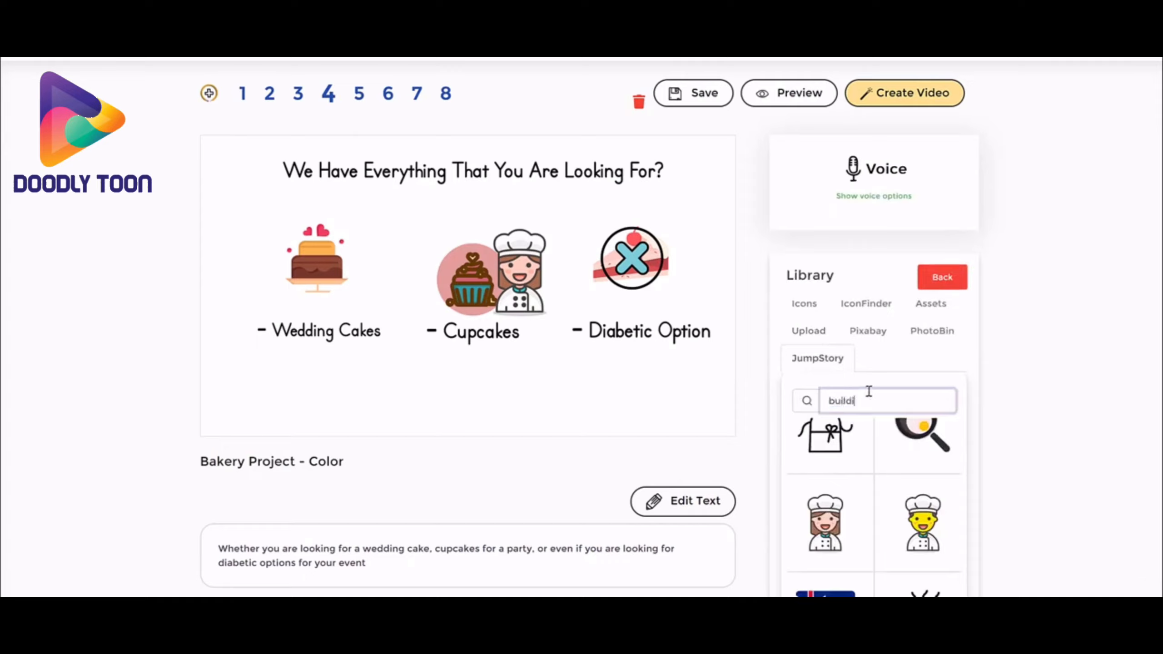
pyautogui.write('ng')
pyautogui.press('Return')
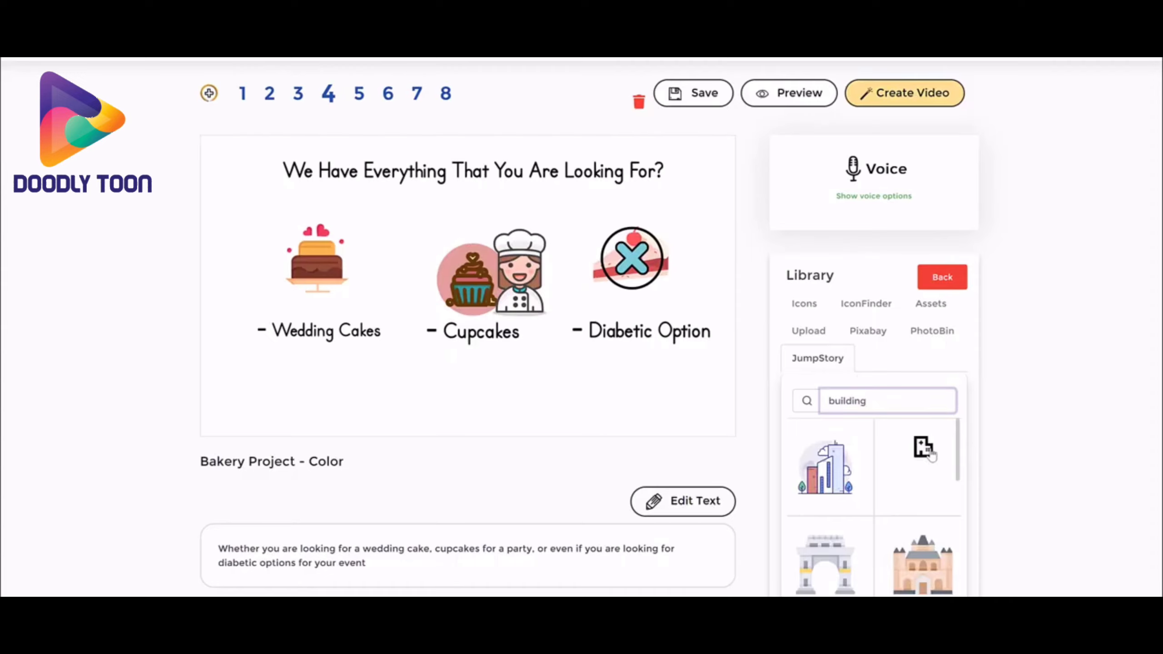
# - Add the peach building with grey towers to slide 4 and place it below the Cupcakes text
pyautogui.scroll(-3, 898, 495)
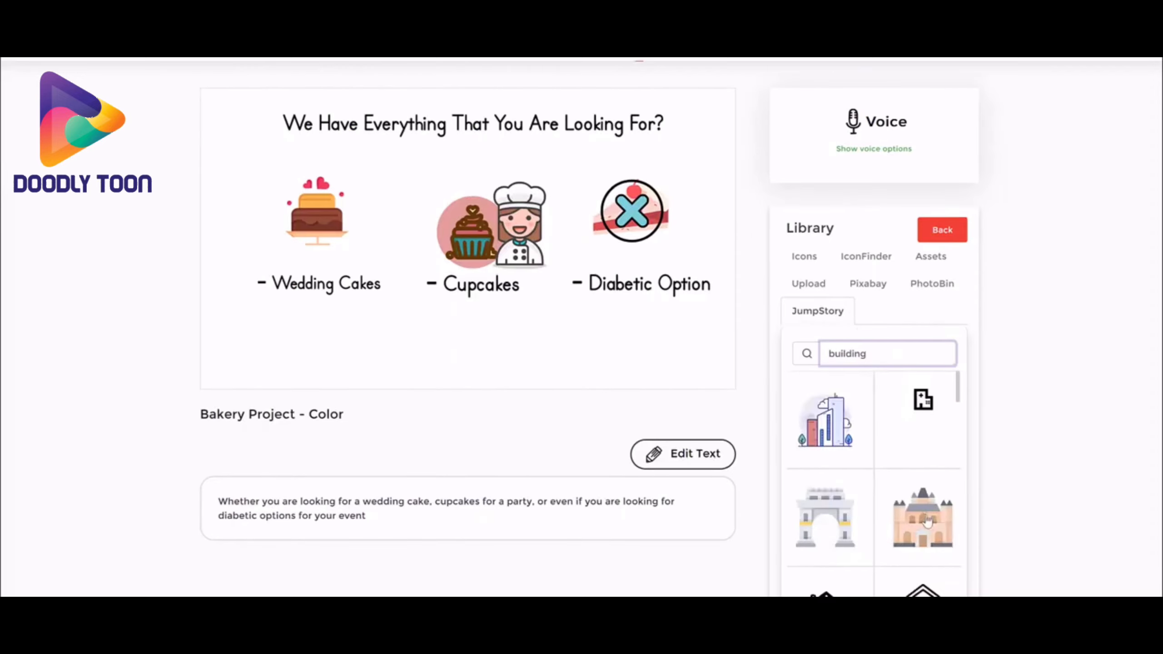
pyautogui.click(926, 519)
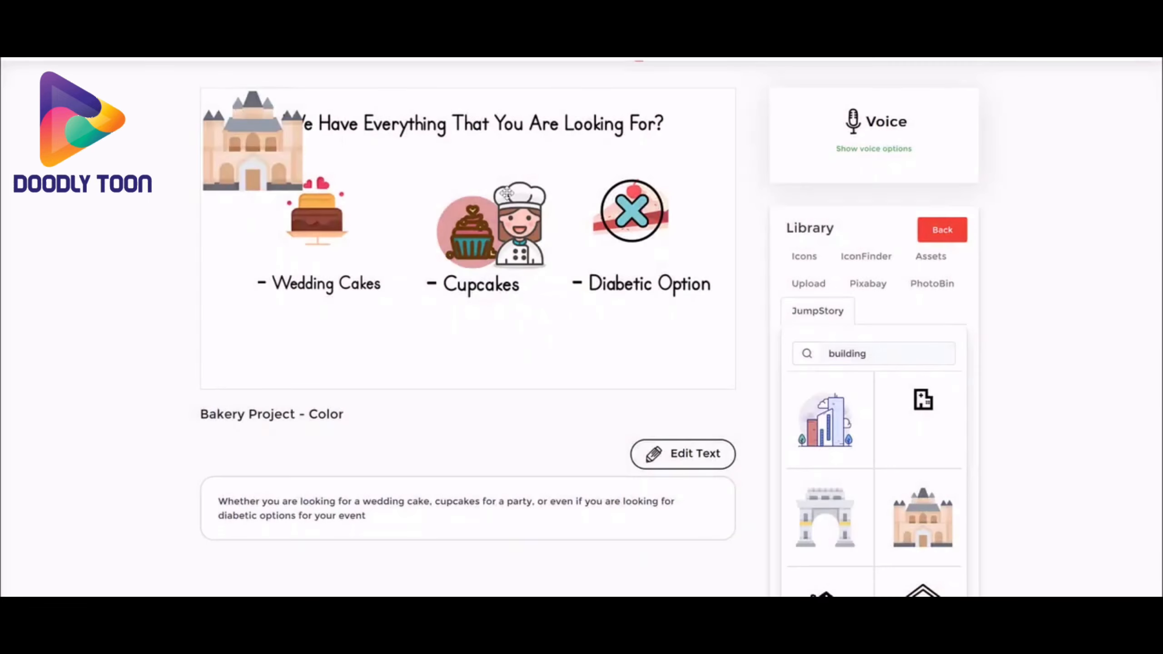
pyautogui.moveTo(247, 146); pyautogui.dragTo(459, 347)
# - Move the chef icon beside the building, shrink it, and shift the building slightly down and to the left
pyautogui.click(459, 256)
pyautogui.moveTo(546, 211); pyautogui.dragTo(528, 329)
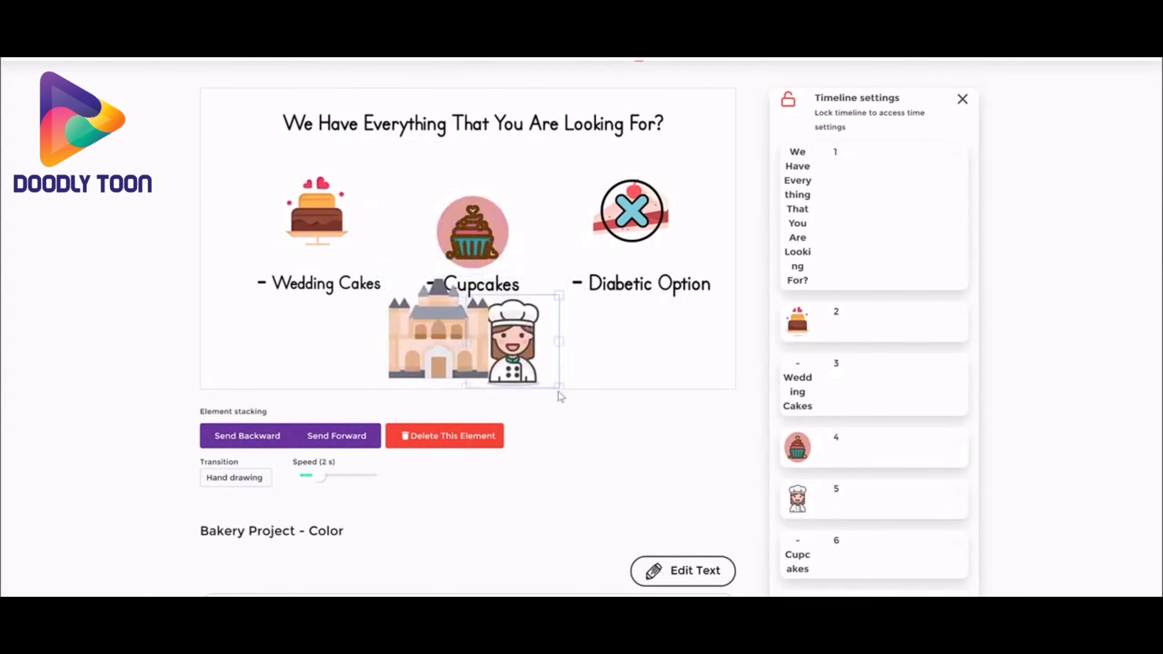
pyautogui.moveTo(558, 384)
pyautogui.mouseDown()
pyautogui.moveTo(529, 355)
pyautogui.moveTo(536, 379)
pyautogui.mouseUp()
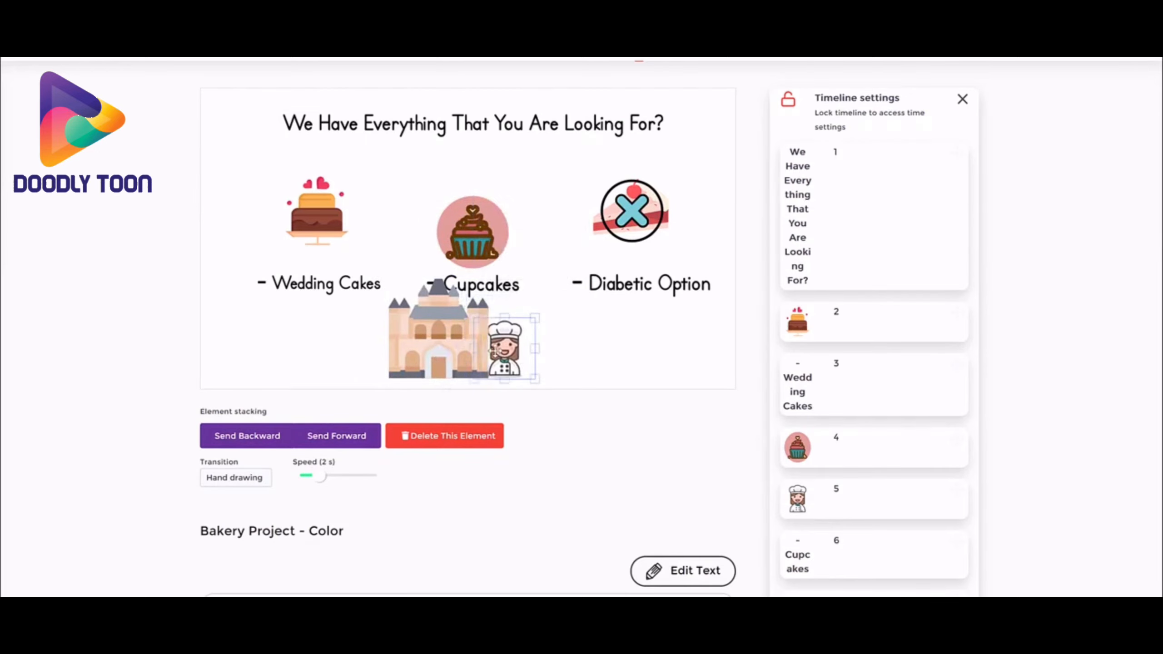
pyautogui.moveTo(454, 352); pyautogui.dragTo(427, 363)
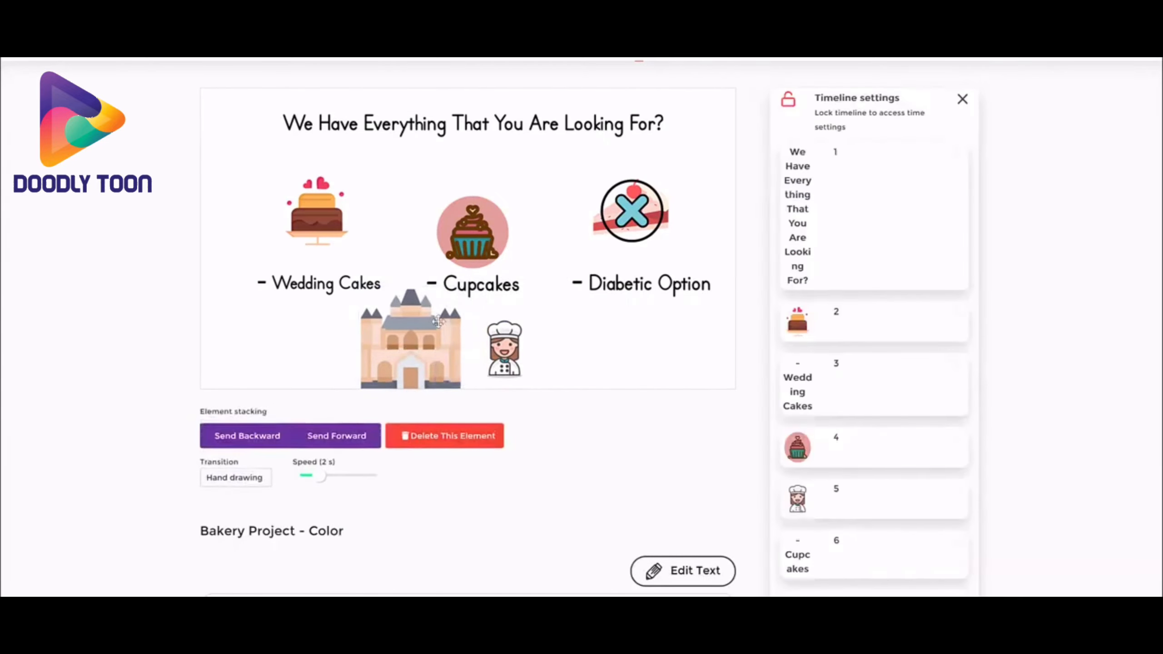
# - Shrink the building below the Cupcakes text, bring the chef icon forward, and place the chef centred in front of the building
pyautogui.moveTo(417, 312); pyautogui.dragTo(417, 284)
pyautogui.moveTo(467, 368); pyautogui.dragTo(457, 356)
pyautogui.moveTo(438, 328); pyautogui.dragTo(462, 358)
pyautogui.click(338, 441)
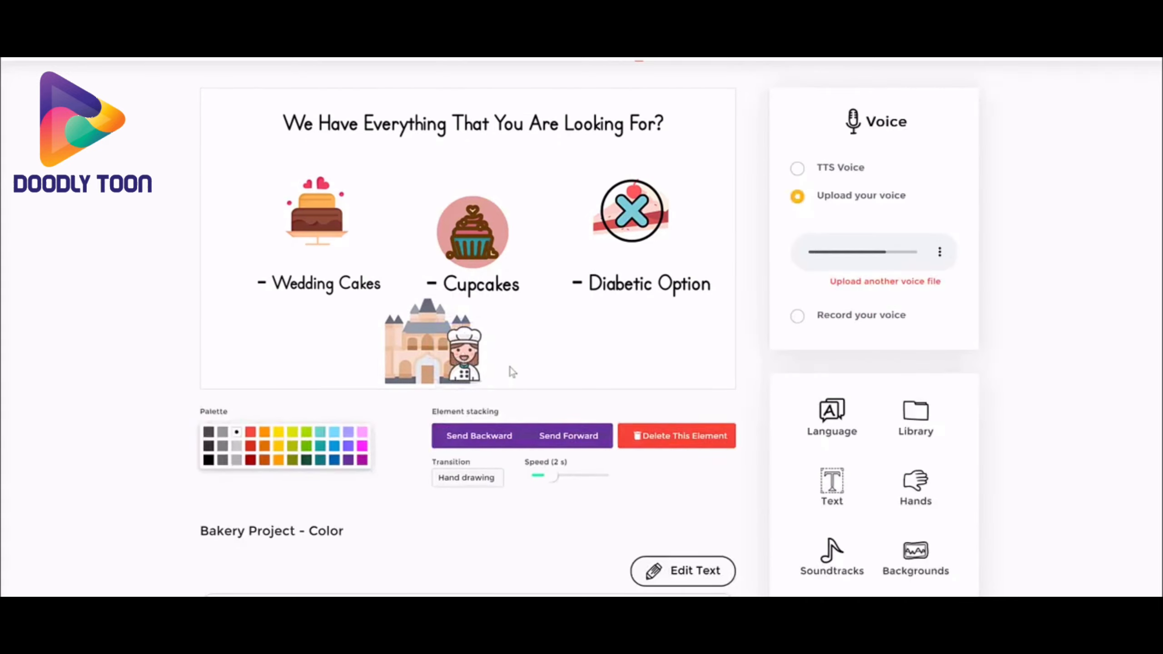
pyautogui.moveTo(463, 359); pyautogui.dragTo(416, 361)
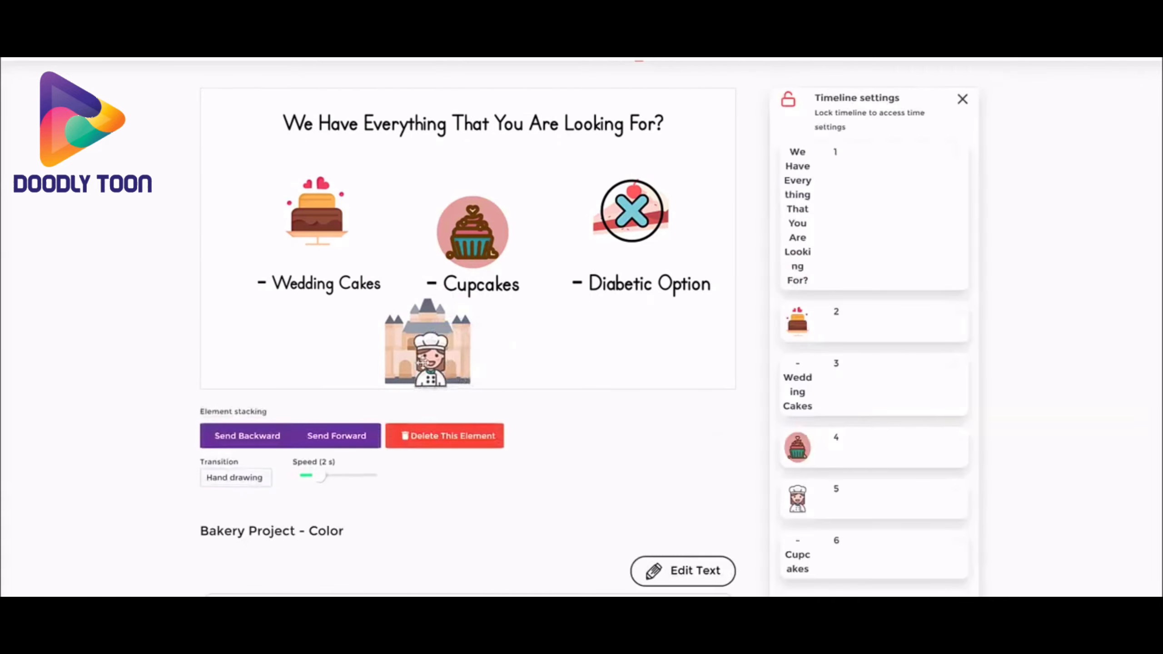
pyautogui.click(499, 351)
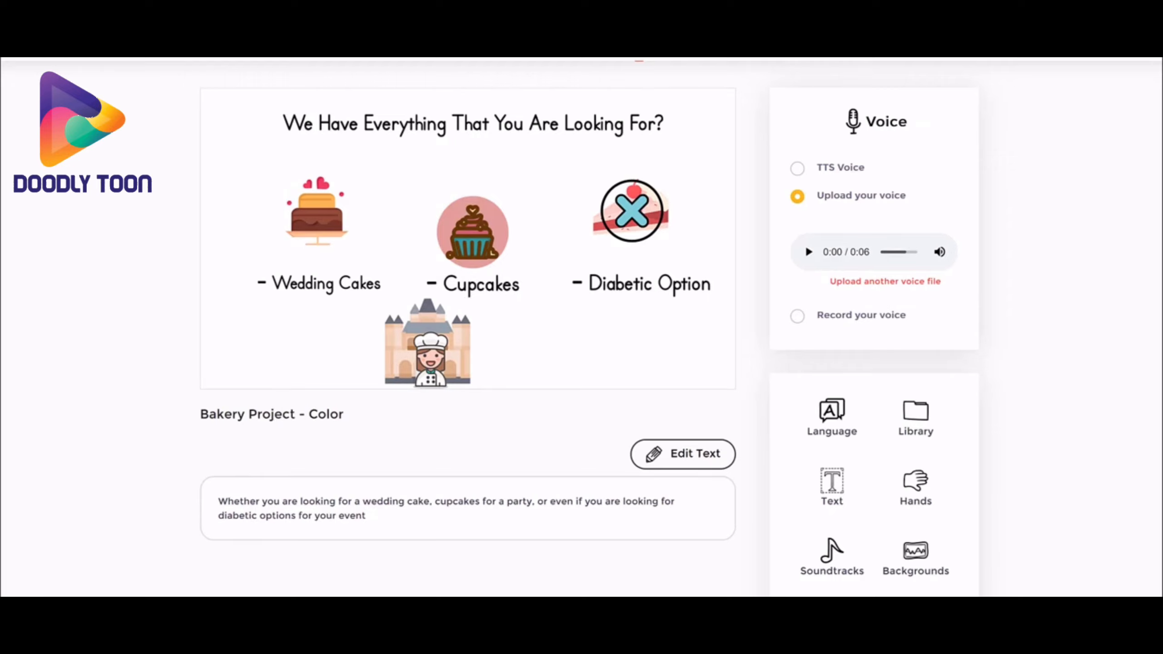
# - Examine the building's available transition types and its animation speed setting
pyautogui.click(411, 315)
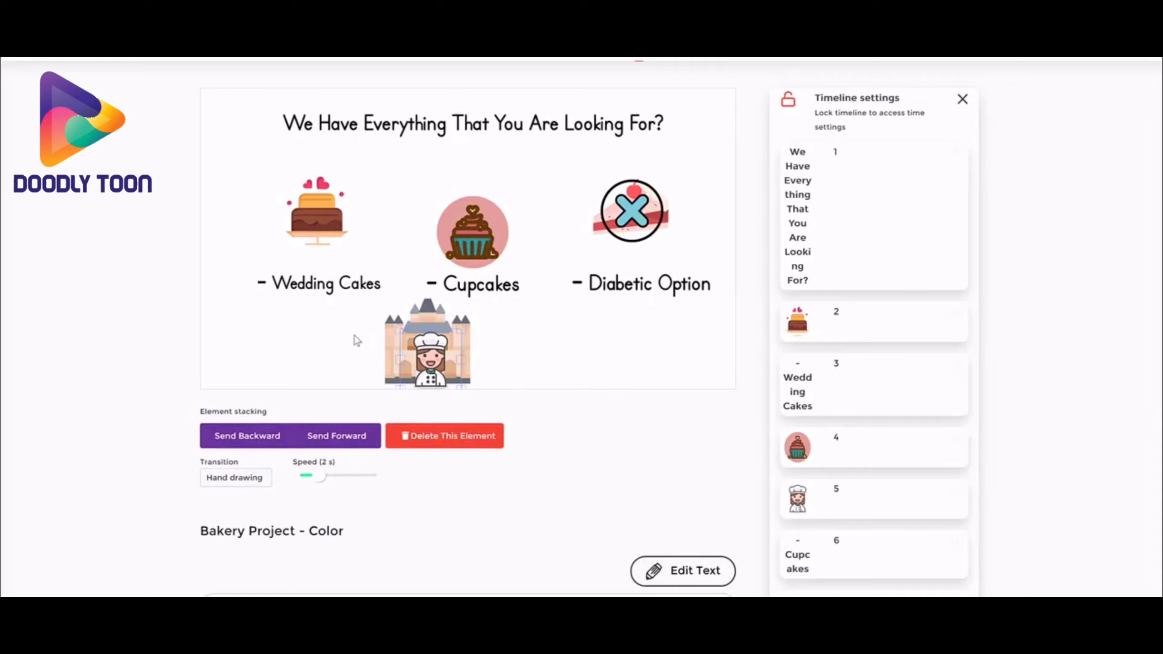
pyautogui.click(229, 479)
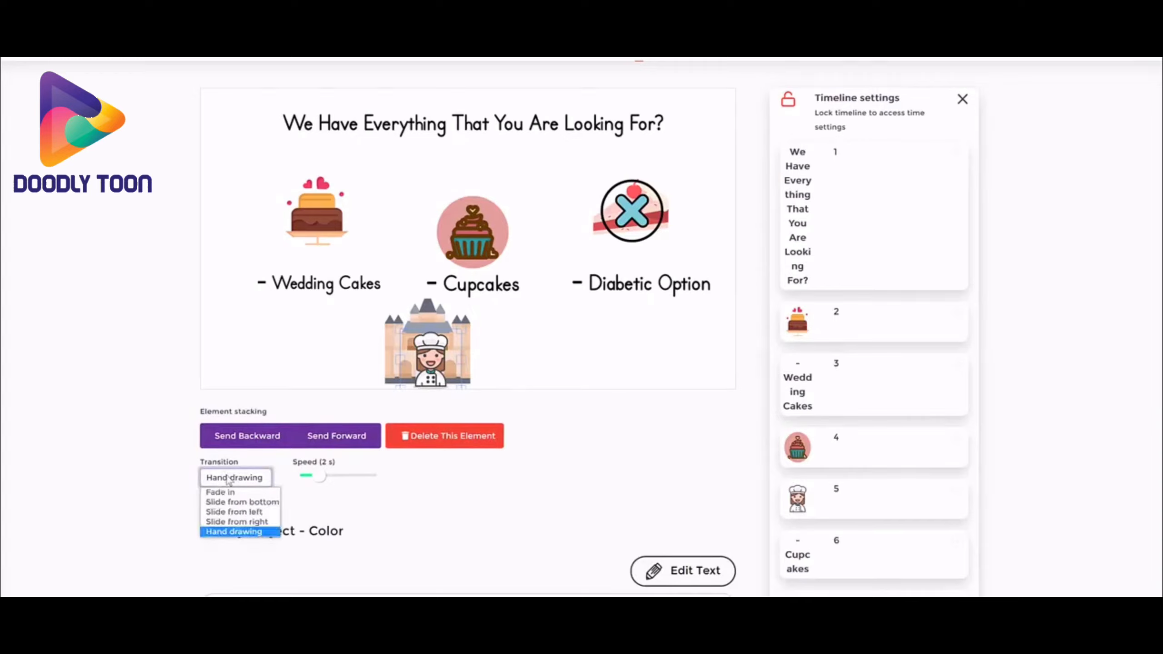
pyautogui.click(348, 497)
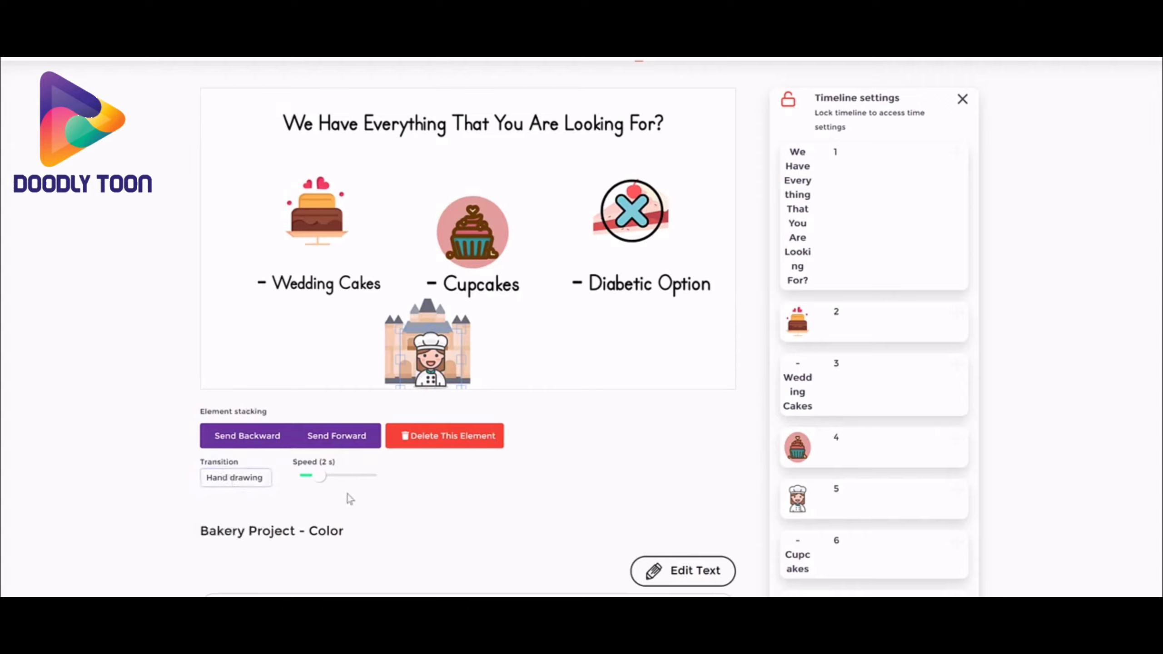
pyautogui.moveTo(303, 463); pyautogui.dragTo(347, 467)
pyautogui.click(383, 469)
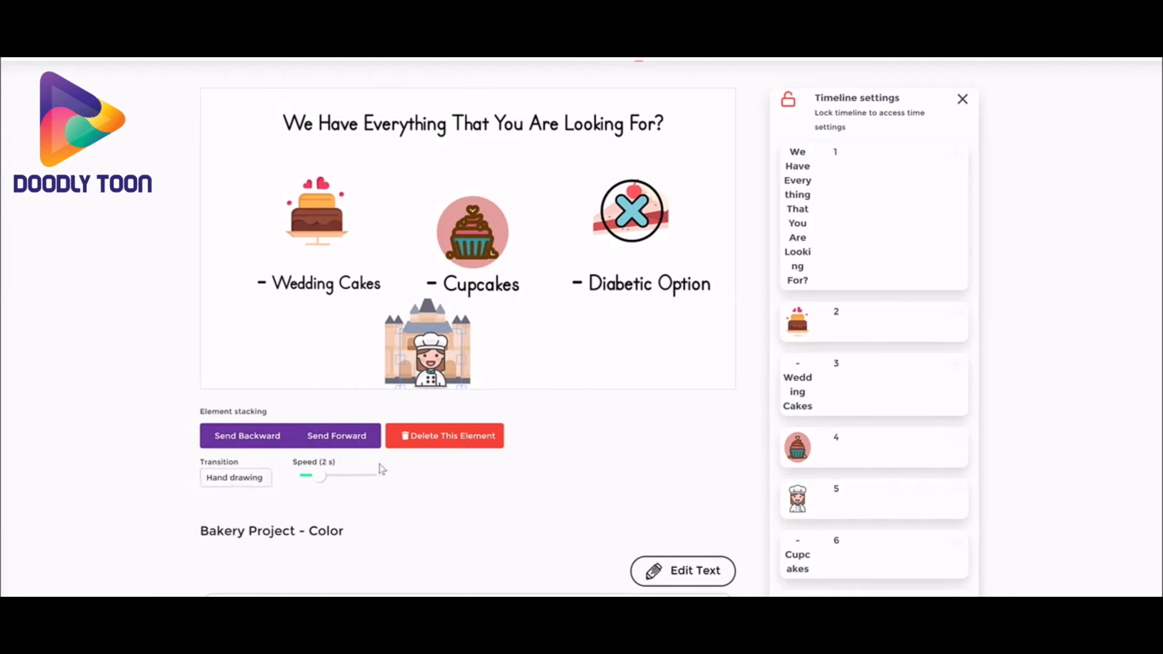